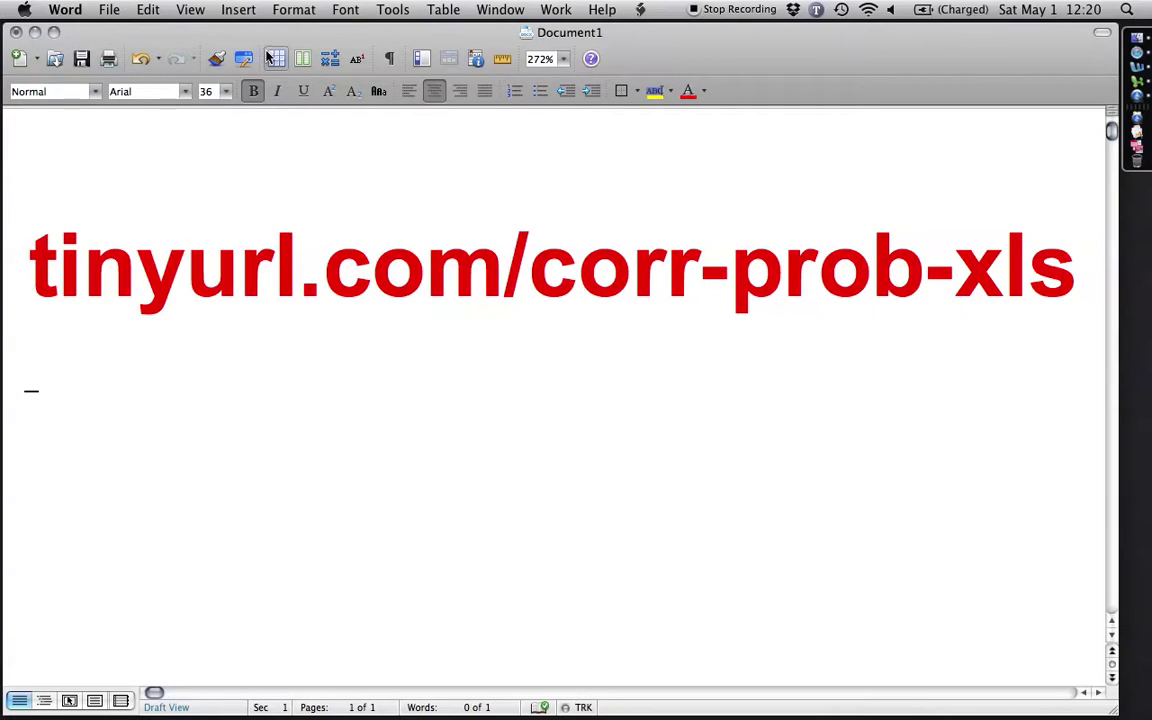
Select the tinyurl.com/corr-prob-xls address line in the Word document.
{"action": "left_click", "coordinate": [21, 271]}
{"action": "key", "text": "super+c"}
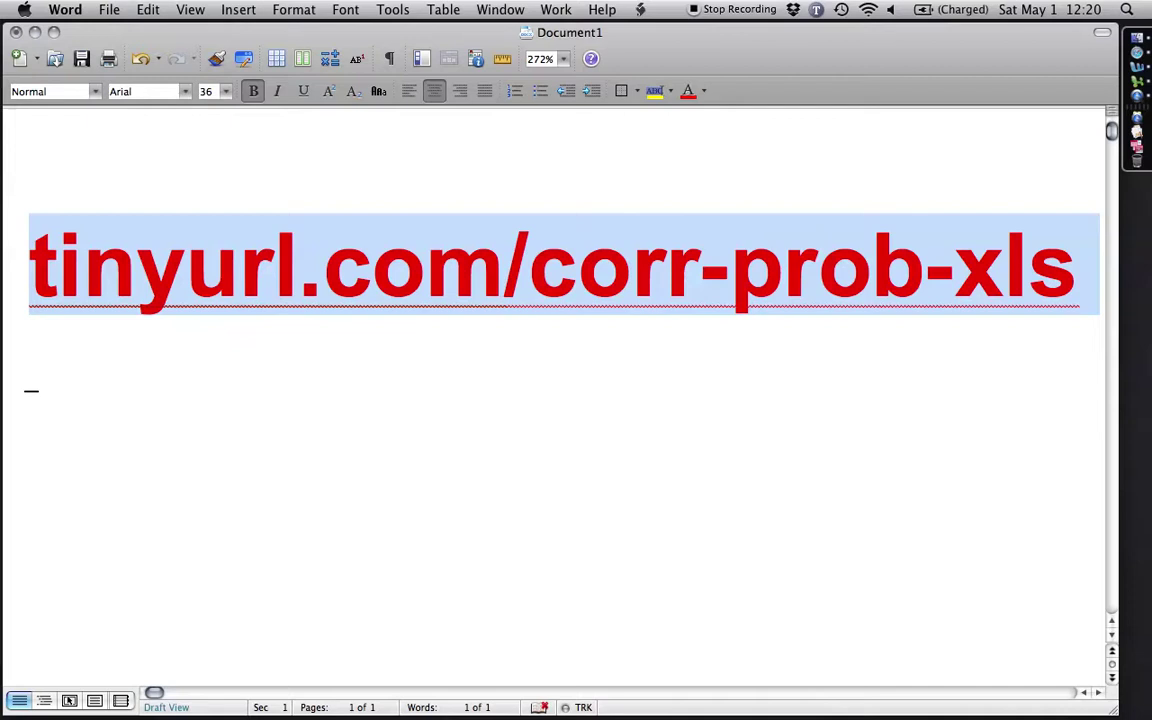
Paste the tinyurl.com/corr-prob-xls link into Safari to download Correlations-ProbabilityFormulas.xls, then show Downloads.
{"action": "key", "text": "super+Tab"}
{"action": "key", "text": "super+Tab"}
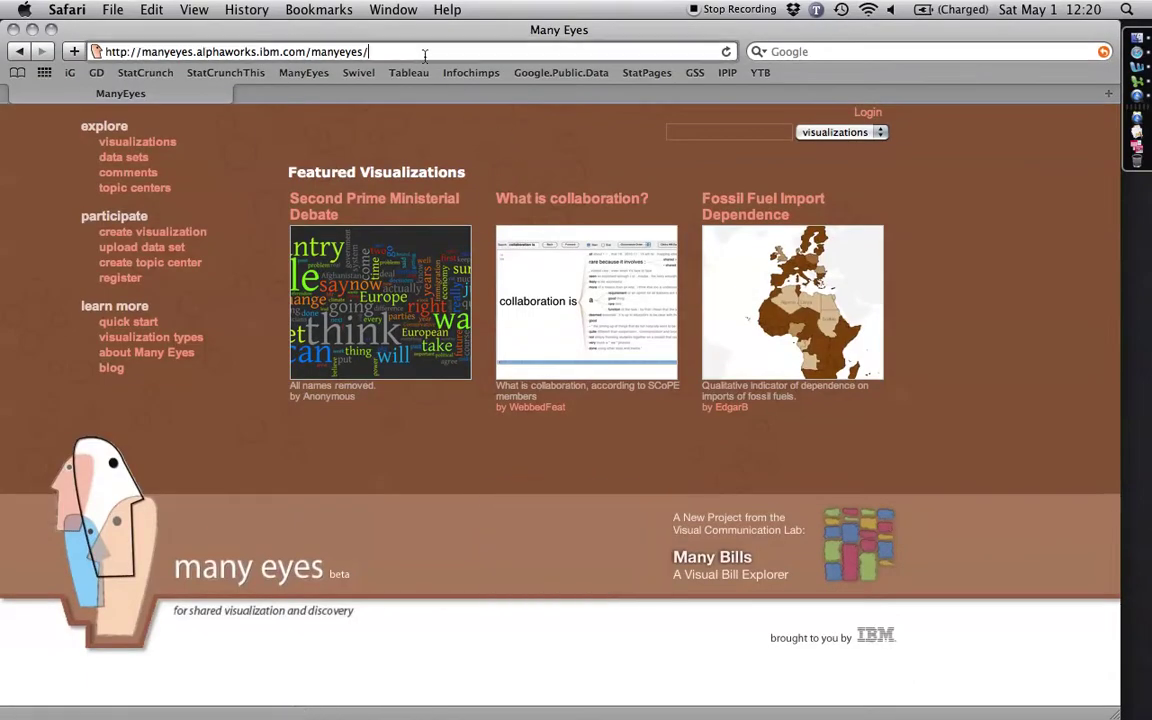
{"action": "key", "text": "super+l"}
{"action": "key", "text": "super+v"}
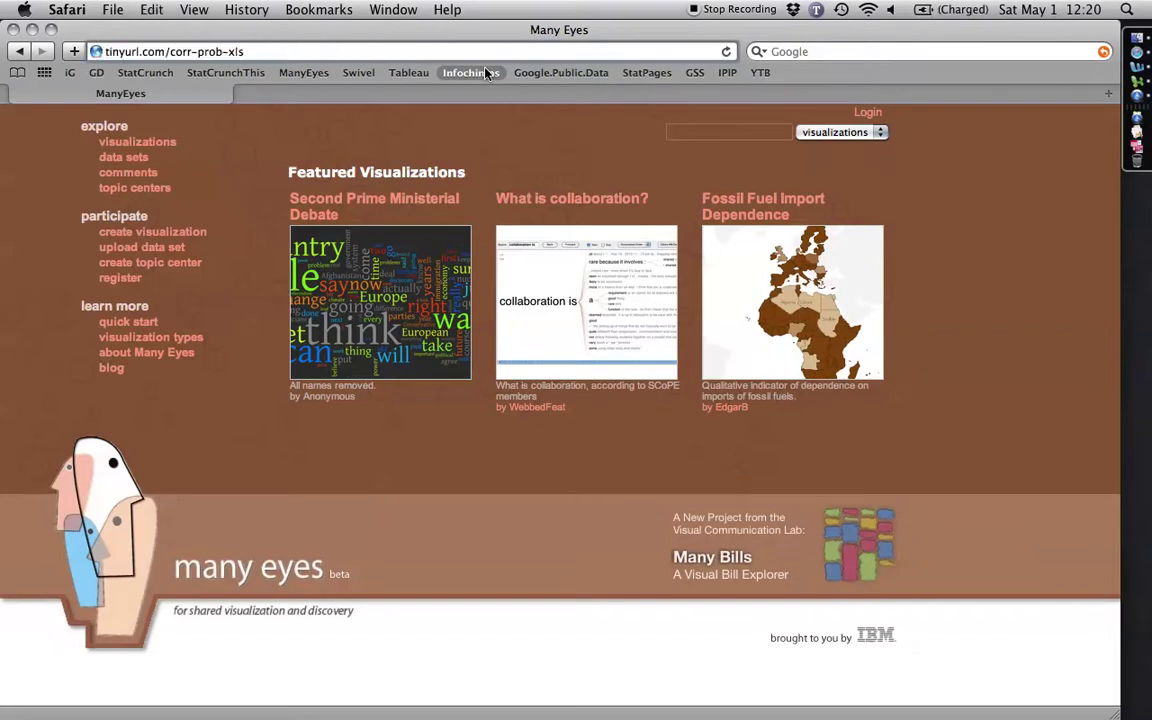
{"action": "key", "text": "Return"}
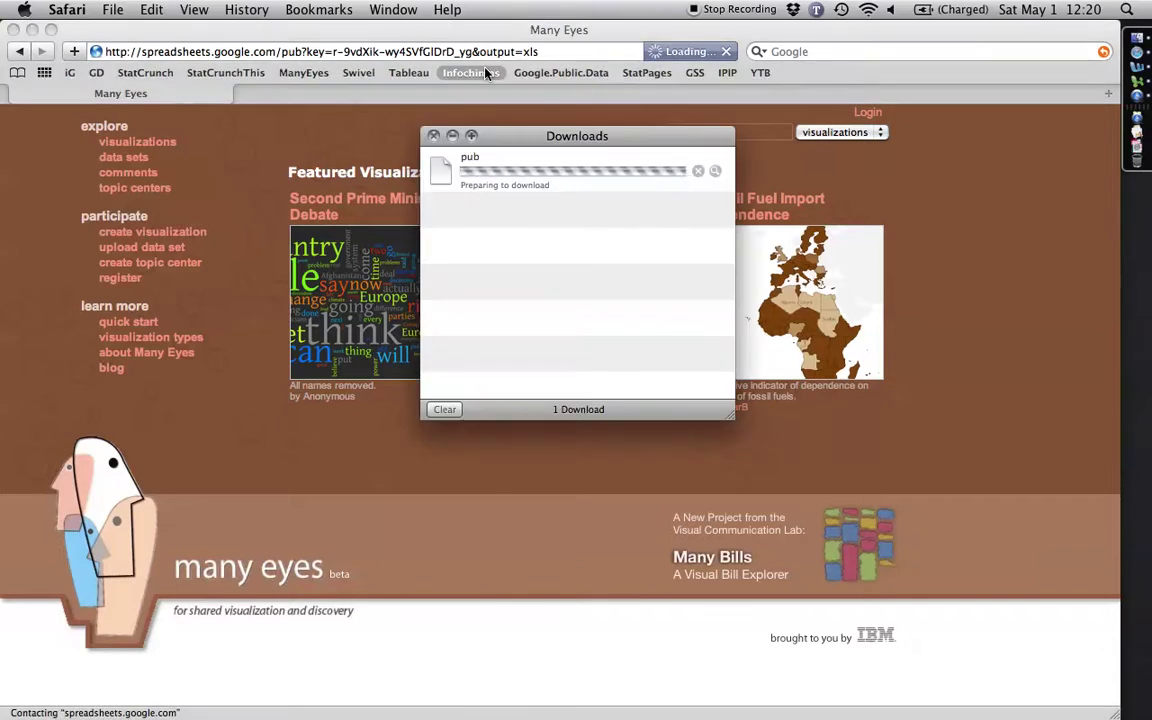
{"action": "left_click", "coordinate": [433, 136]}
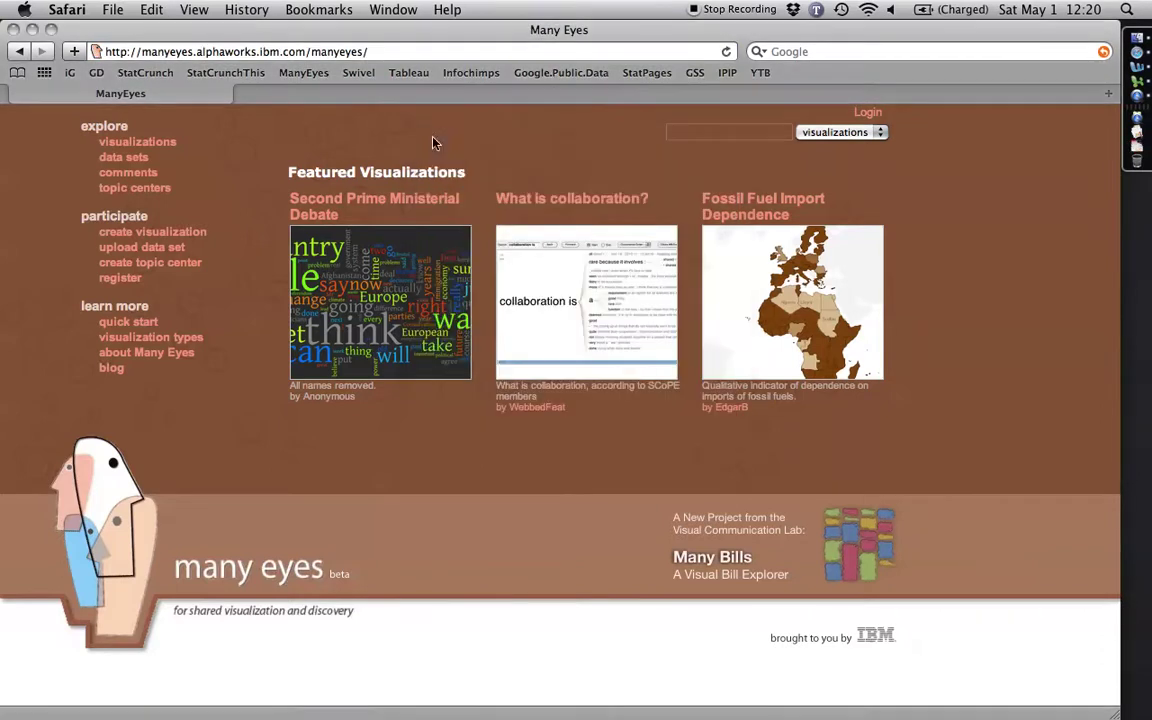
{"action": "left_click", "coordinate": [1132, 150]}
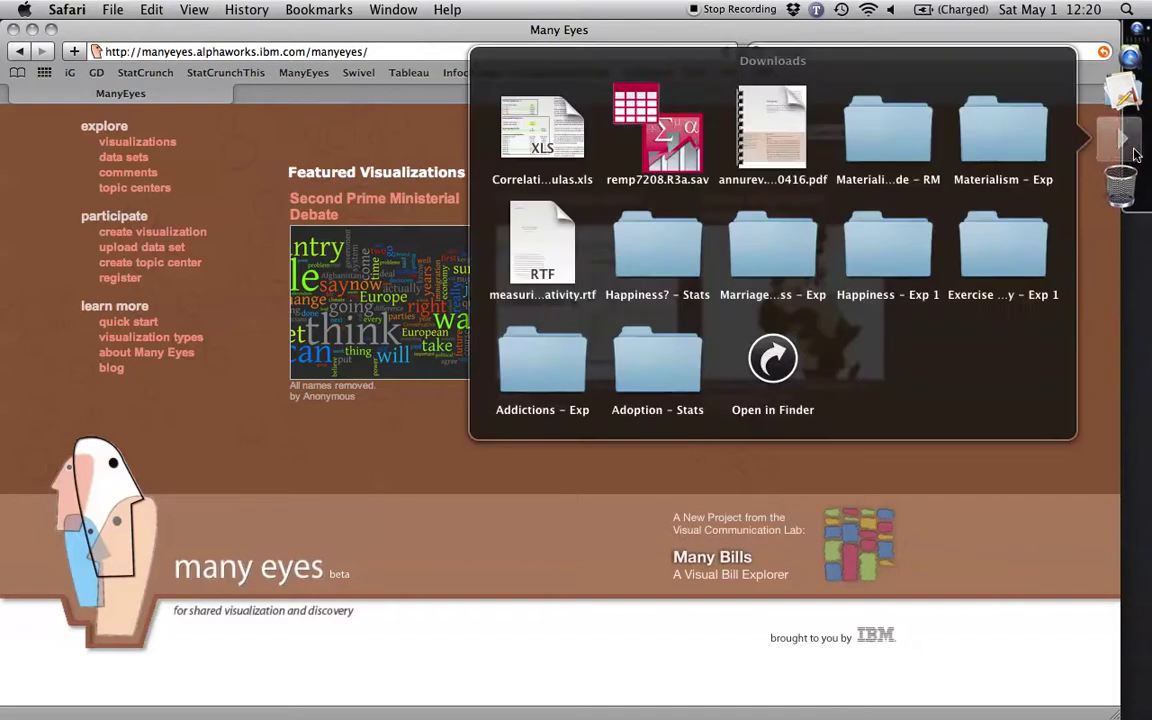
Open Correlations-ProbabilityFormulas.xls and zoom the sheet to 125%.
{"action": "left_click", "coordinate": [542, 130]}
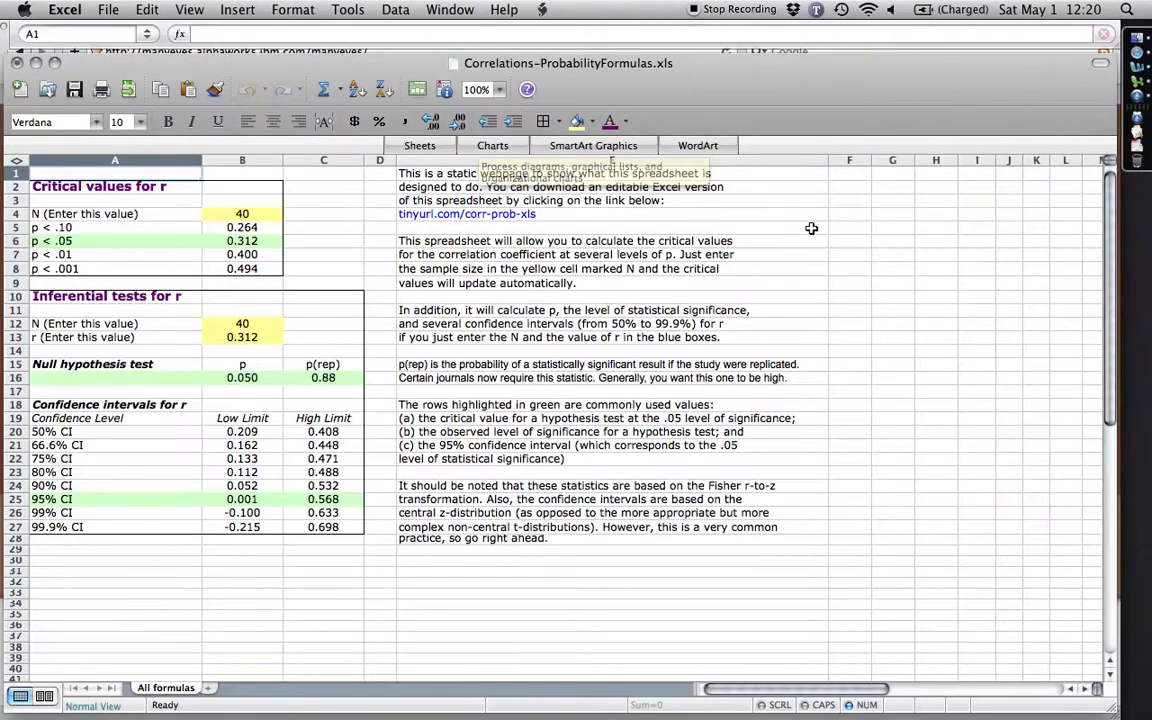
{"action": "left_click", "coordinate": [500, 90]}
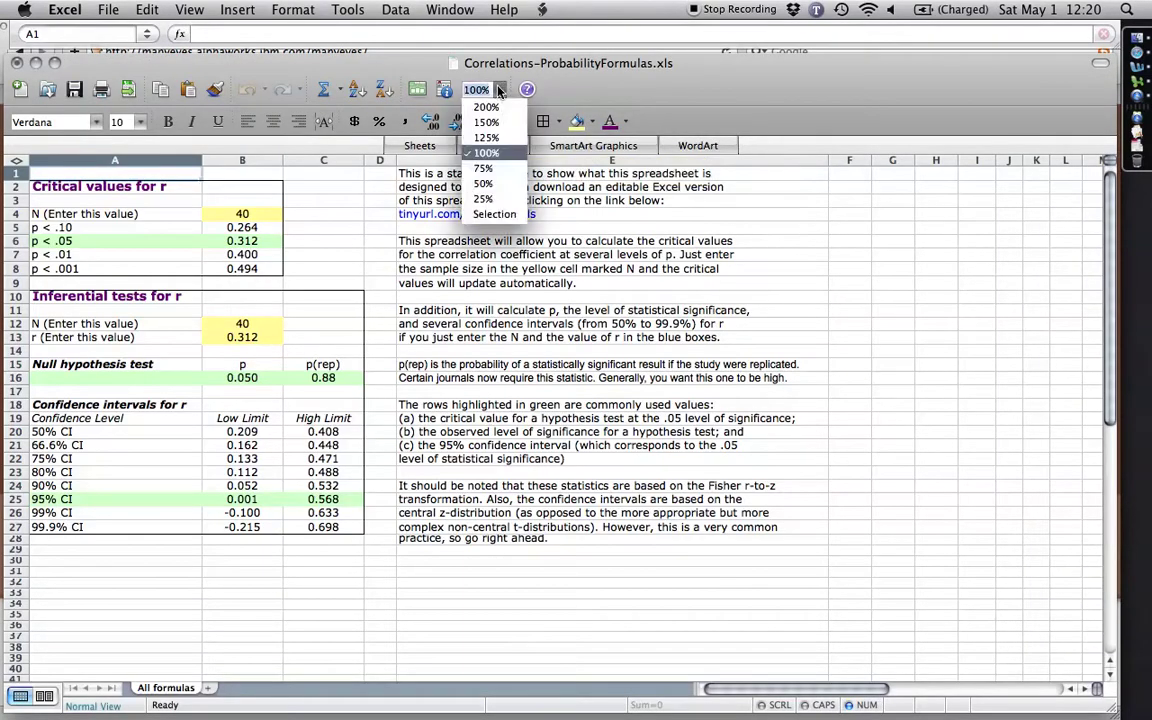
{"action": "left_click", "coordinate": [486, 137]}
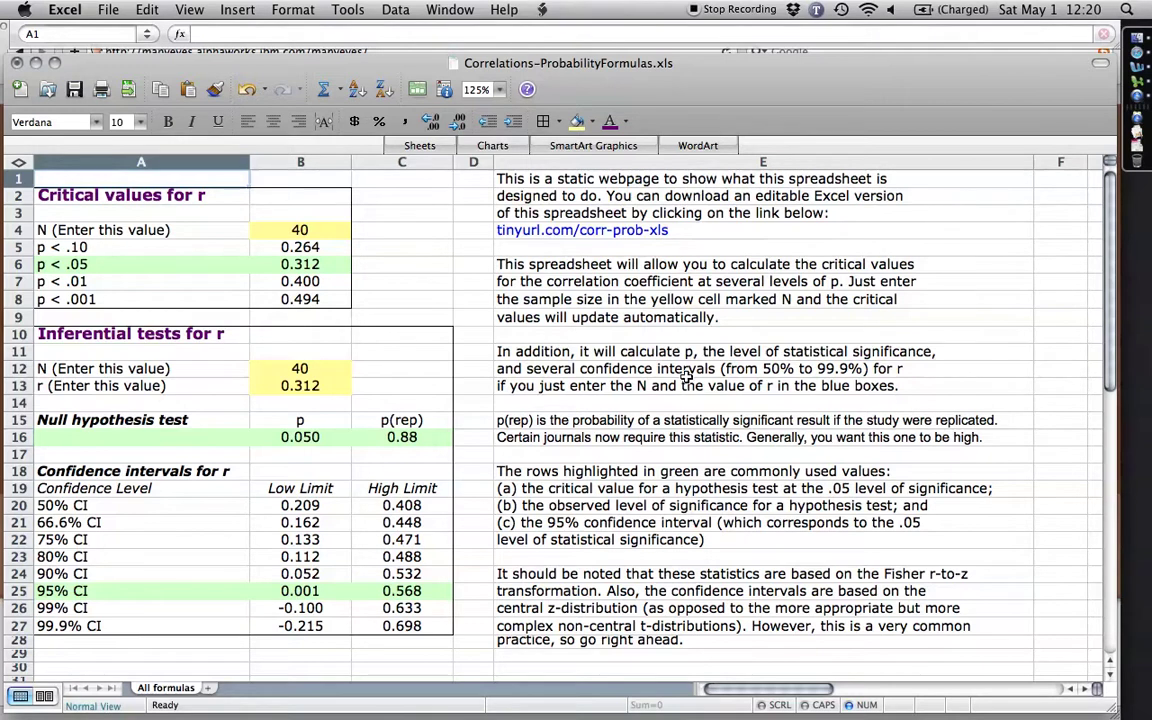
{"action": "left_click", "coordinate": [185, 196]}
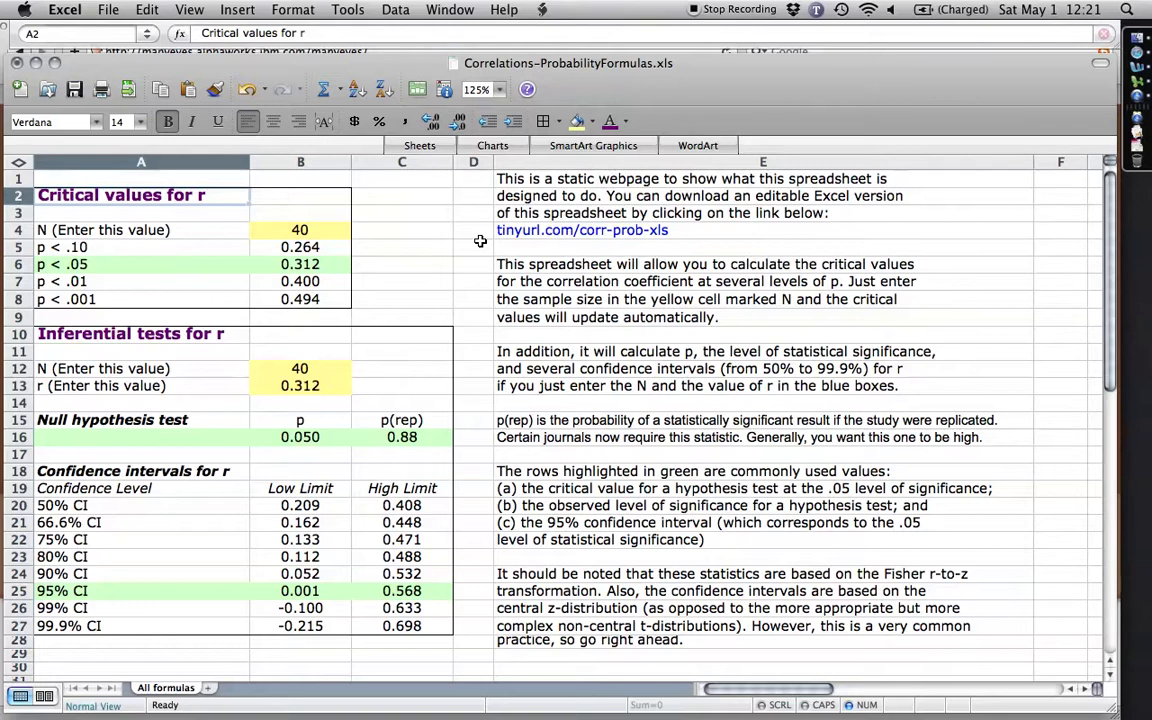
Inspect the critical-value N in B4 and the p < .05 formula beneath it.
{"action": "left_click", "coordinate": [300, 230]}
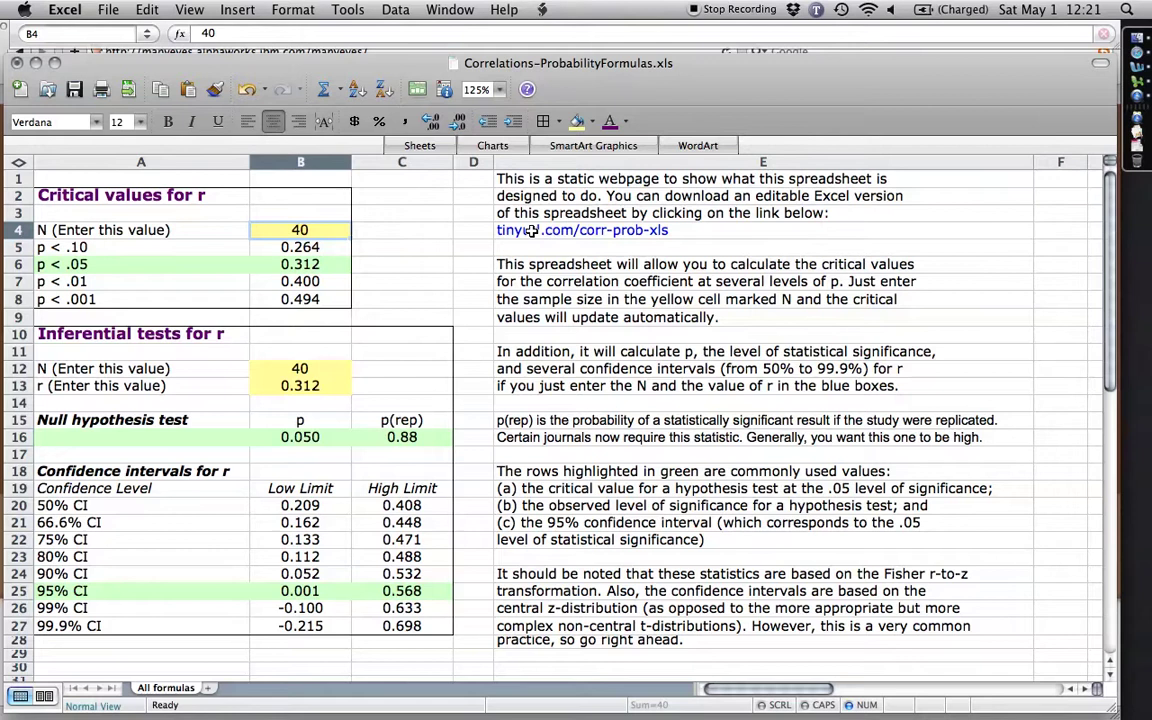
{"action": "key", "text": "Down"}
{"action": "key", "text": "Down"}
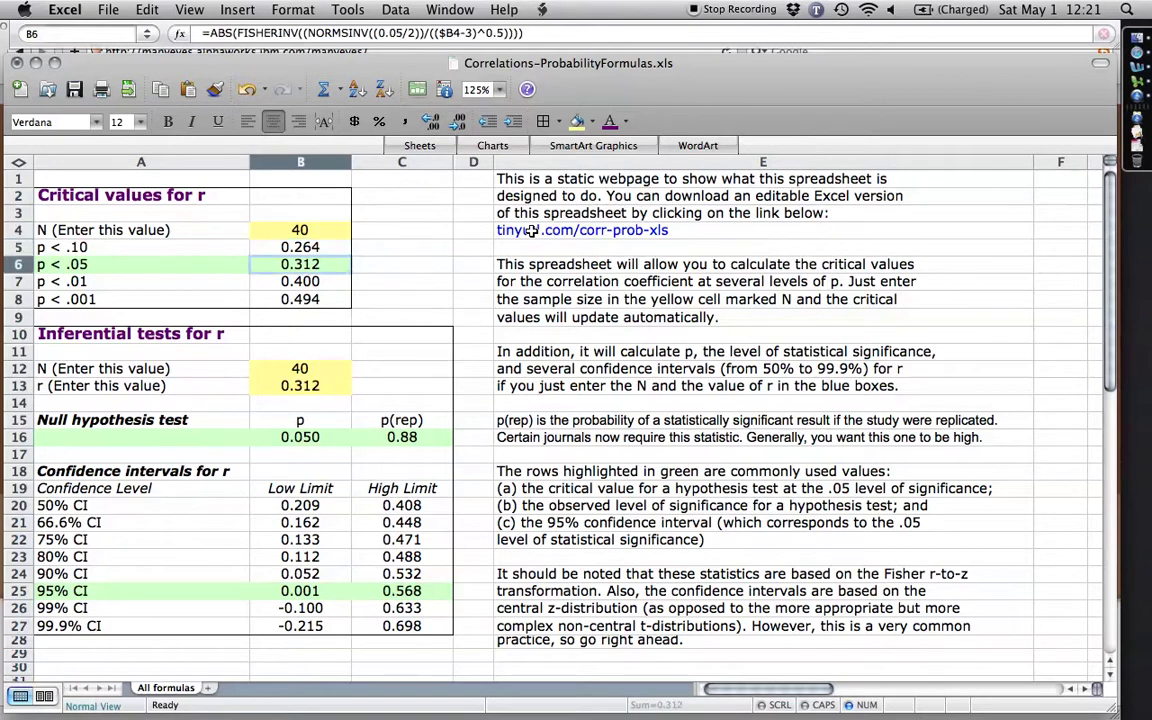
{"action": "key", "text": "Left"}
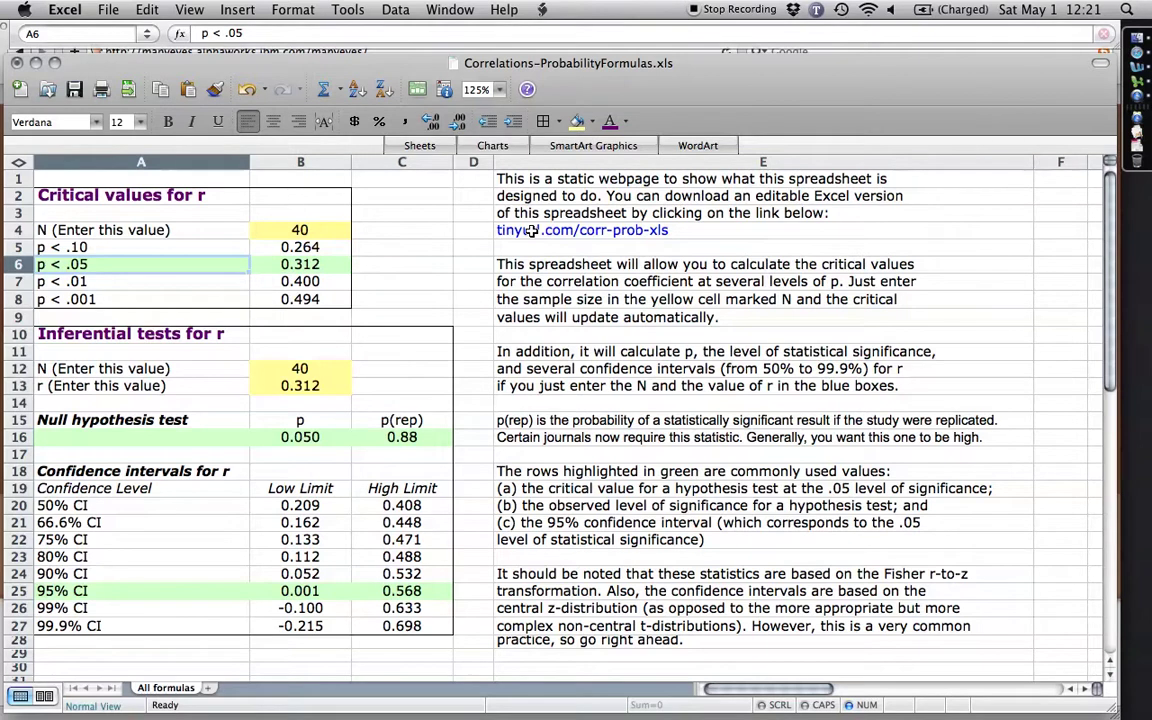
{"action": "key", "text": "Right"}
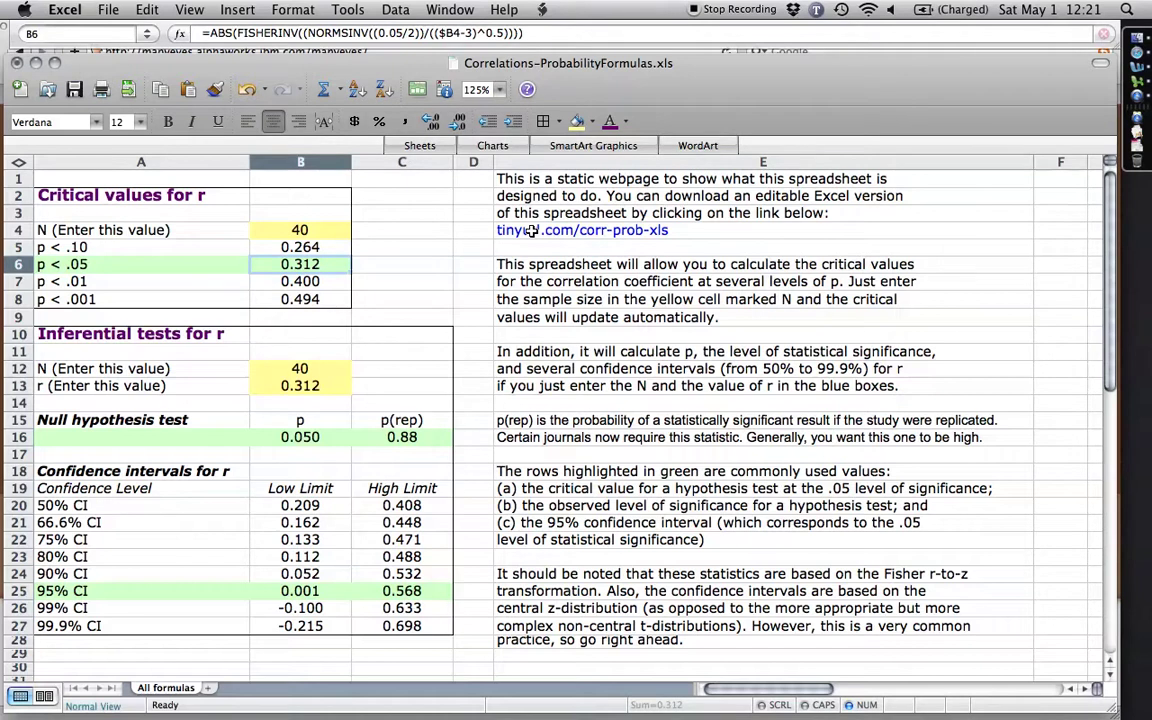
{"action": "key", "text": "Up"}
{"action": "key", "text": "Up"}
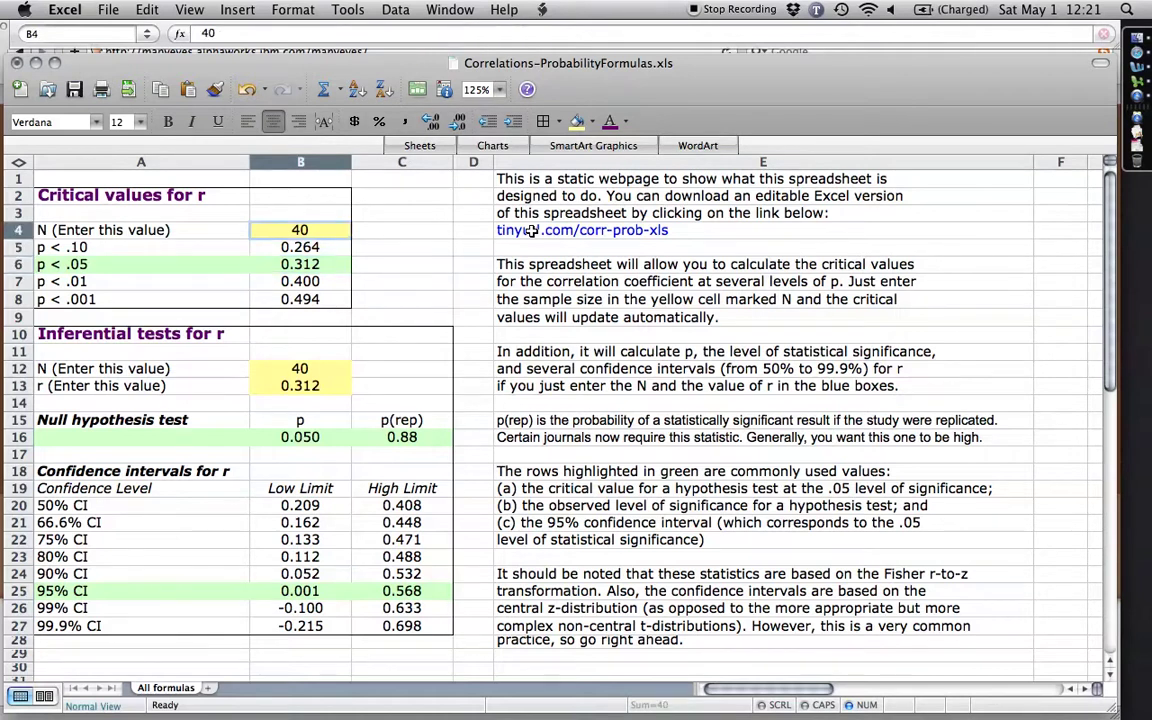
Change the critical-values N to 60 and check the recalculated critical r values.
{"action": "type", "text": "60"}
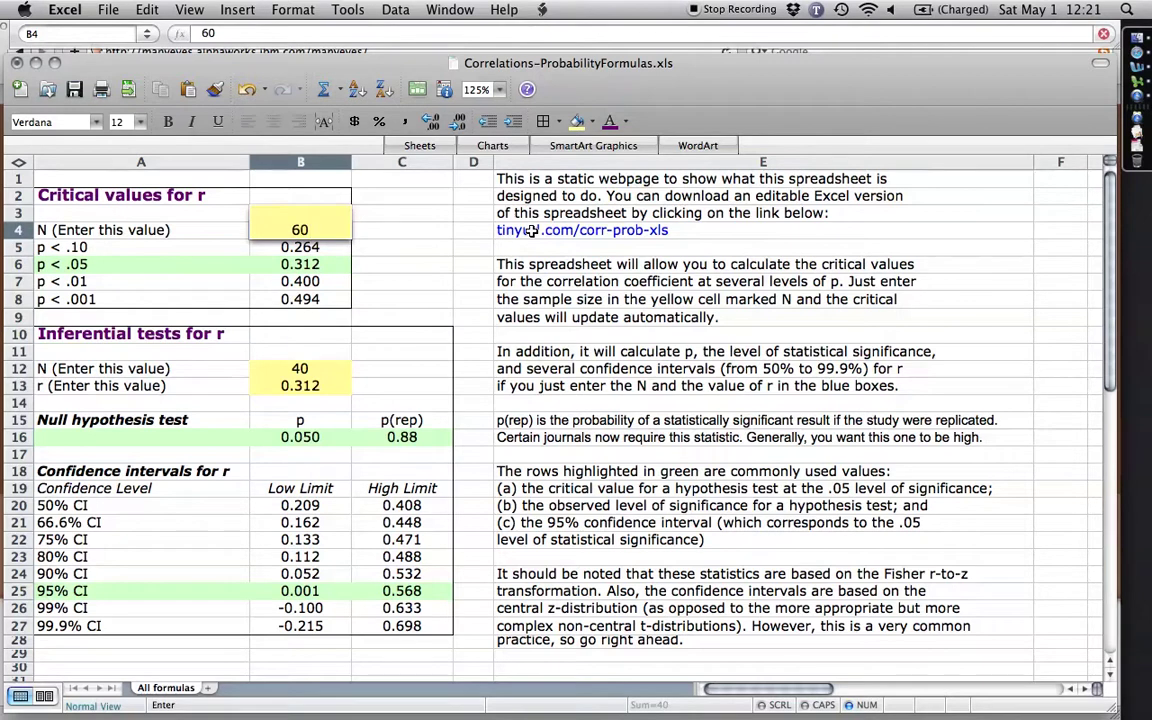
{"action": "key", "text": "Return"}
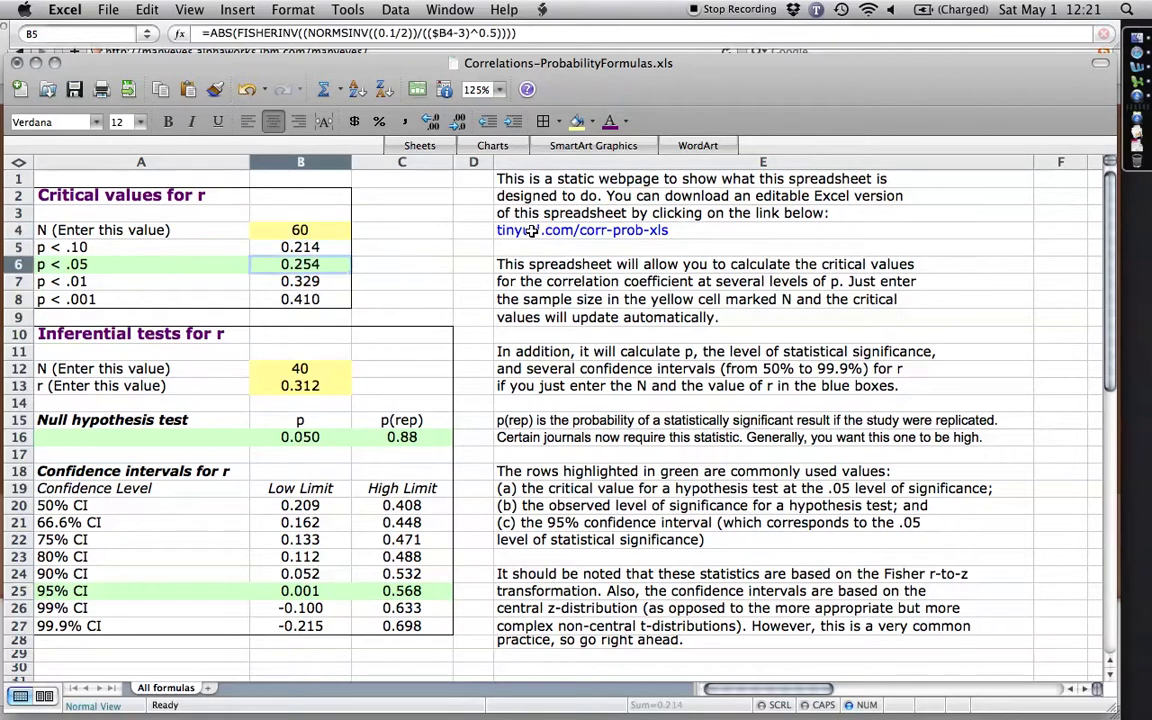
{"action": "key", "text": "Down"}
{"action": "key", "text": "Up"}
{"action": "key", "text": "Down"}
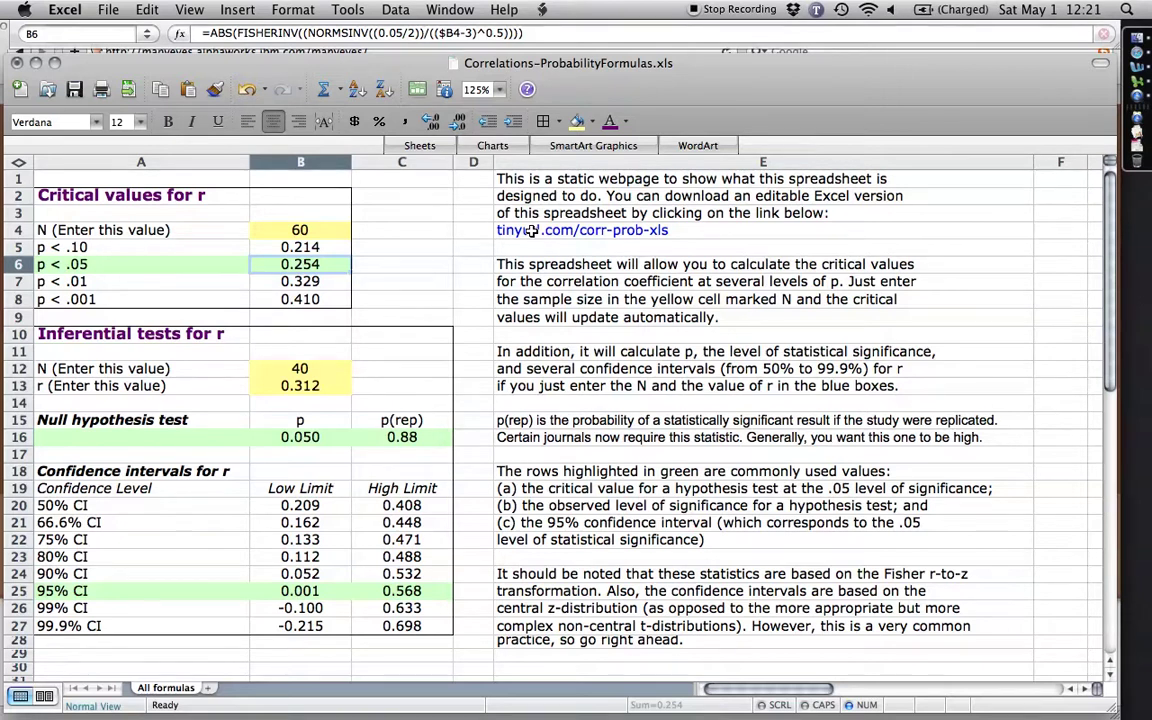
{"action": "key", "text": "Up"}
{"action": "key", "text": "Up"}
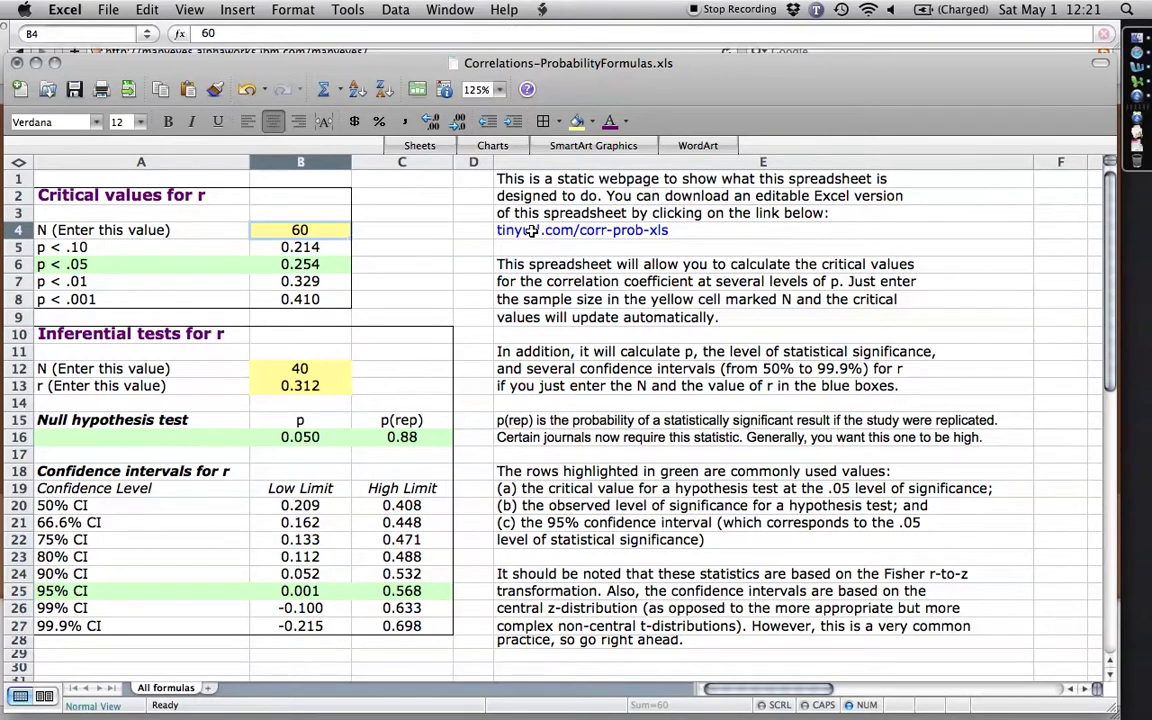
Change N to 160, giving critical r of 0.131, 0.155, 0.203 and 0.257.
{"action": "type", "text": "160"}
{"action": "key", "text": "Return"}
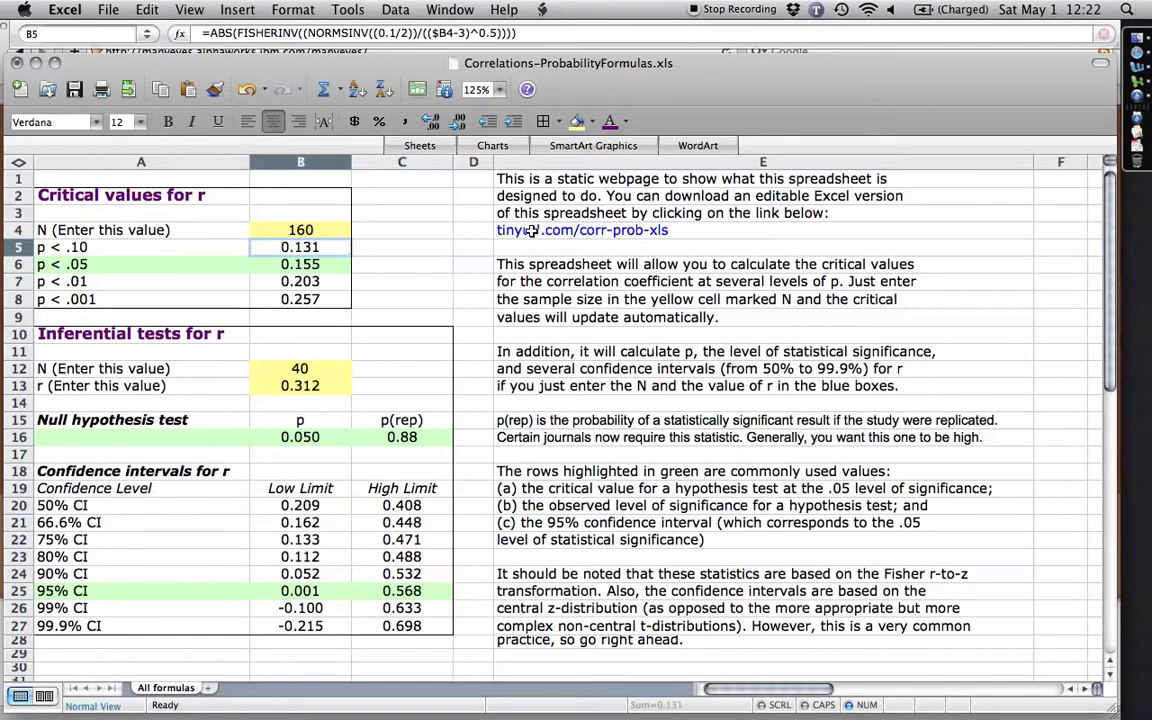
{"action": "key", "text": "Down"}
{"action": "key", "text": "Down"}
{"action": "key", "text": "Down"}
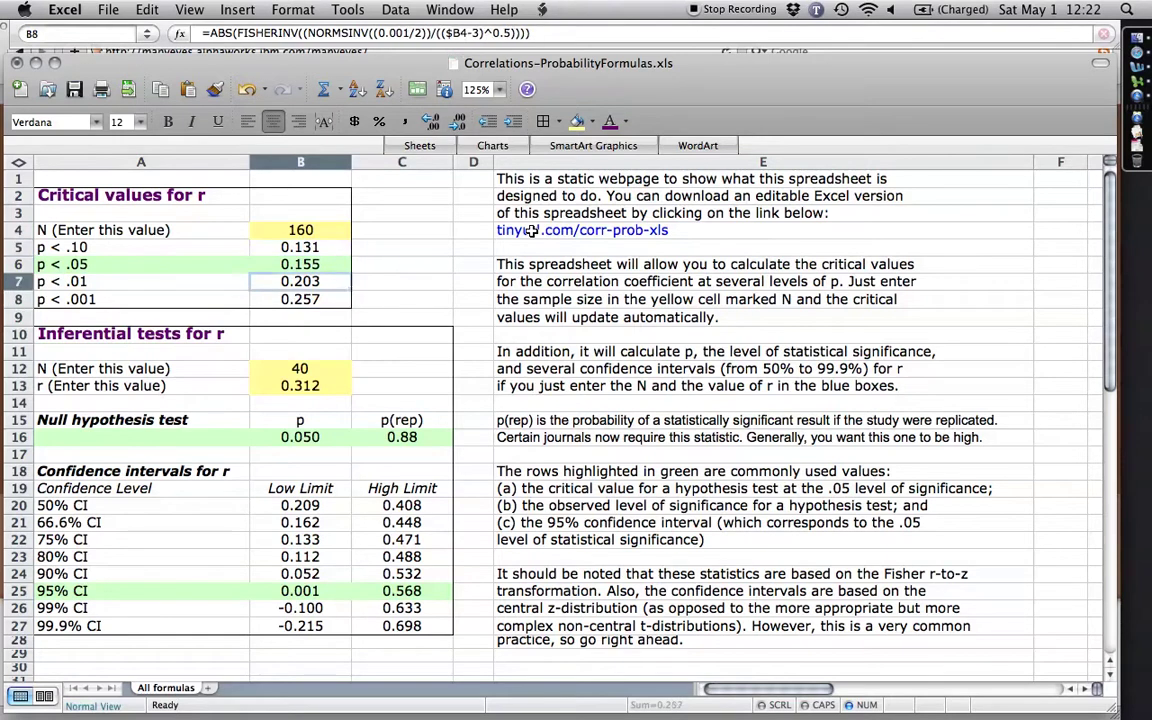
{"action": "key", "text": "Up"}
{"action": "key", "text": "Up"}
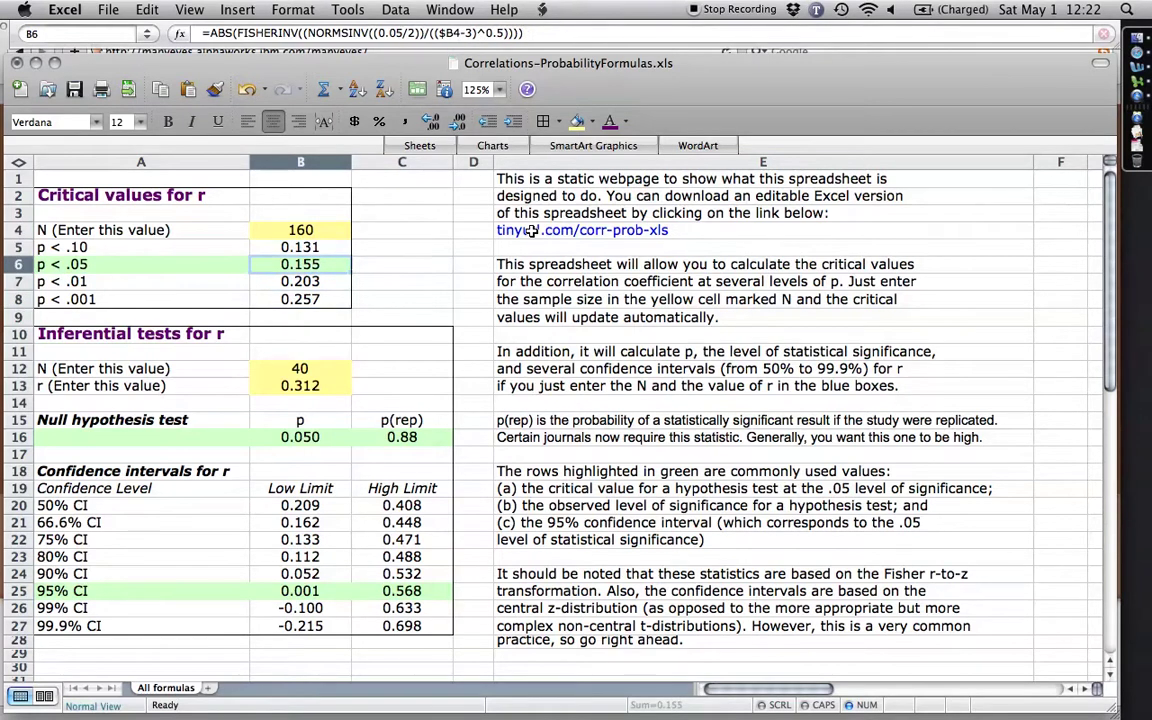
{"action": "key", "text": "Up"}
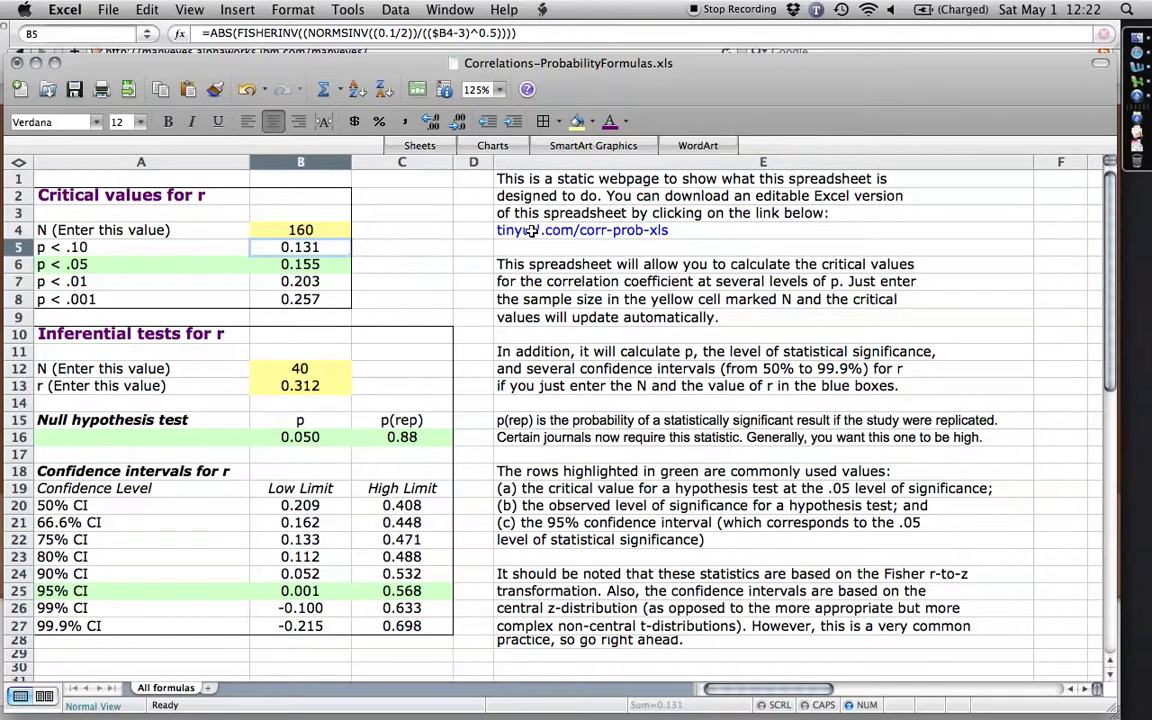
{"action": "key", "text": "Down"}
{"action": "key", "text": "Down"}
{"action": "key", "text": "Down"}
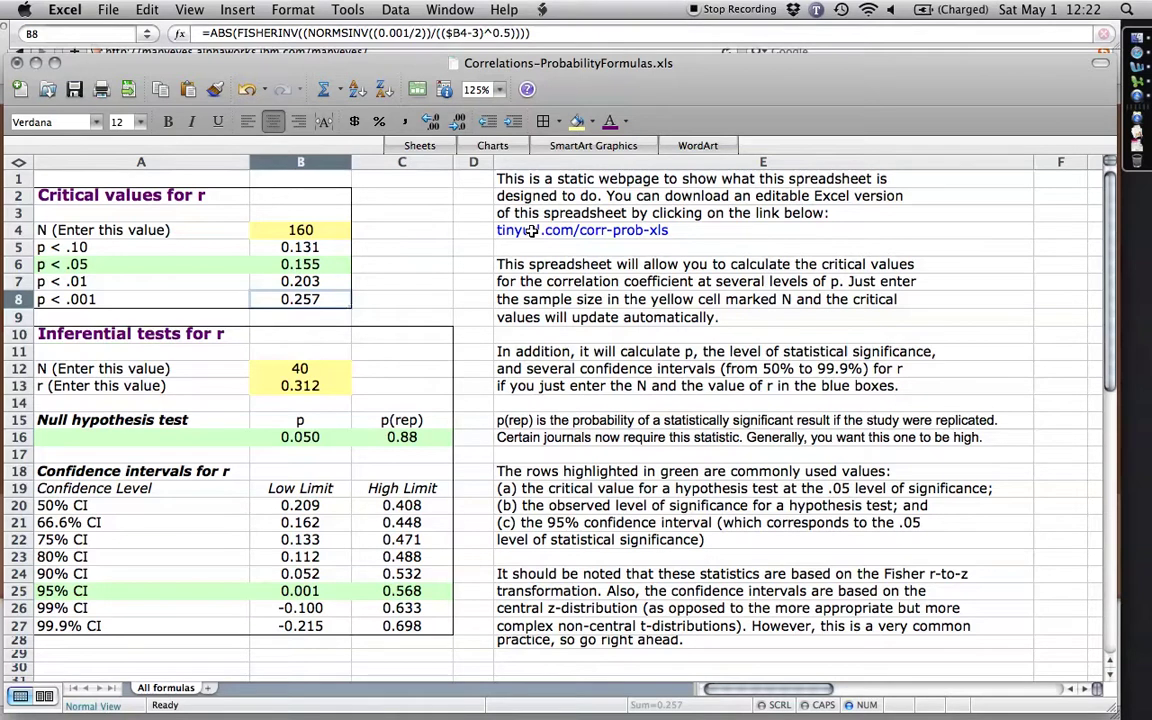
{"action": "key", "text": "Up"}
{"action": "key", "text": "Up"}
{"action": "key", "text": "Up"}
{"action": "key", "text": "Up"}
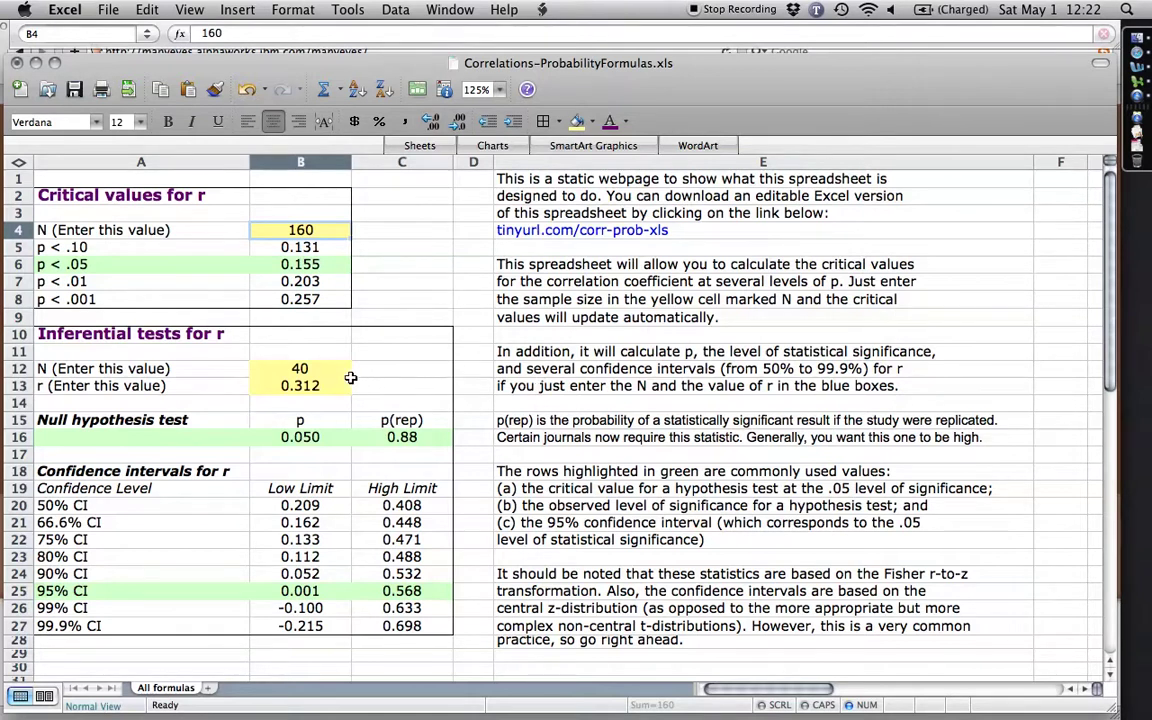
Enter N = 60 in B12 and r = .4 in B13, giving p = 0.001 and p(rep) = 0.98.
{"action": "left_click", "coordinate": [308, 368]}
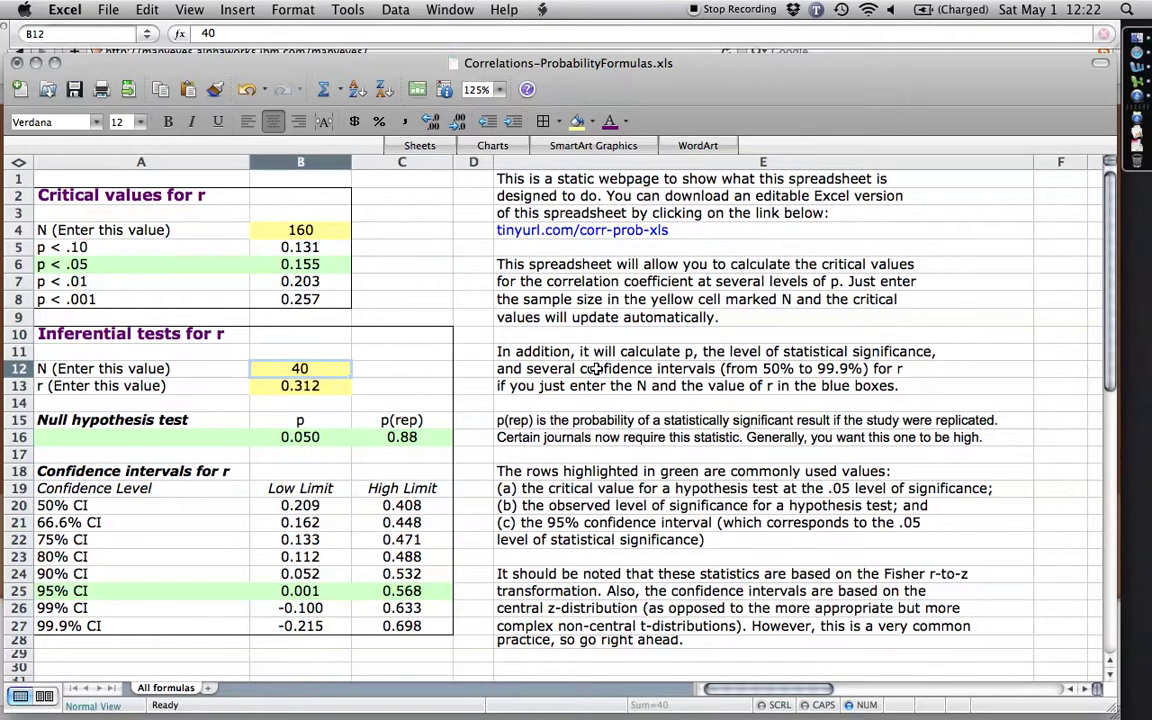
{"action": "key", "text": "Down"}
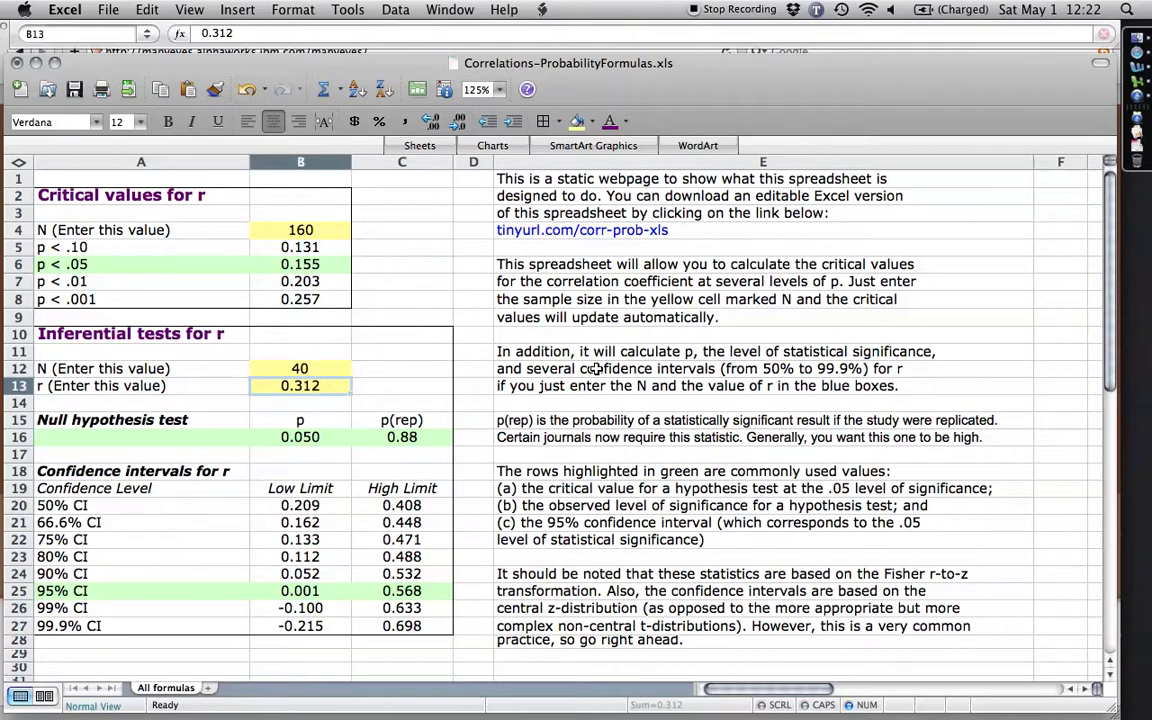
{"action": "key", "text": "Up"}
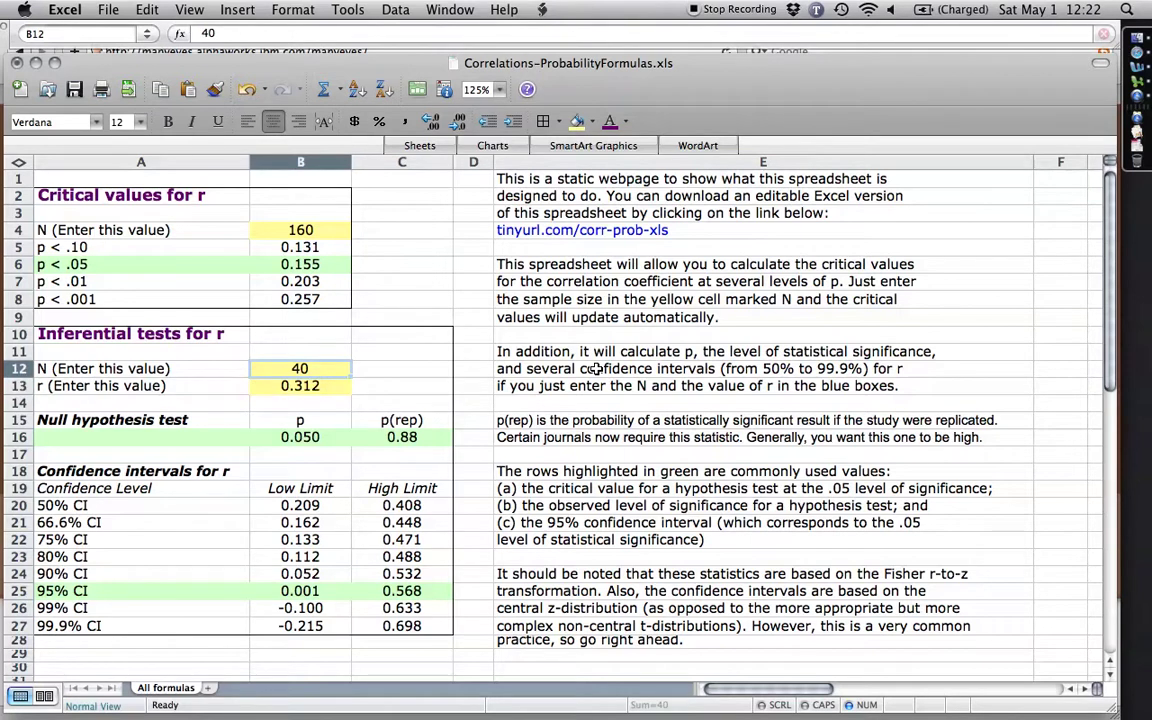
{"action": "type", "text": "60"}
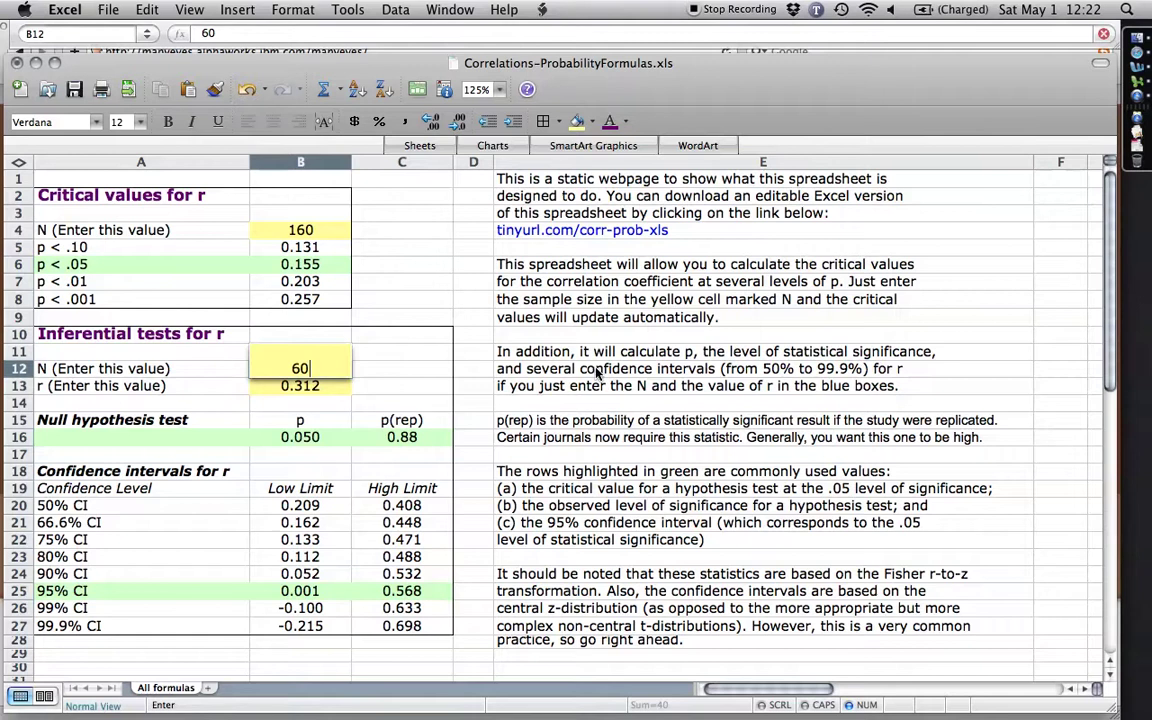
{"action": "key", "text": "Return"}
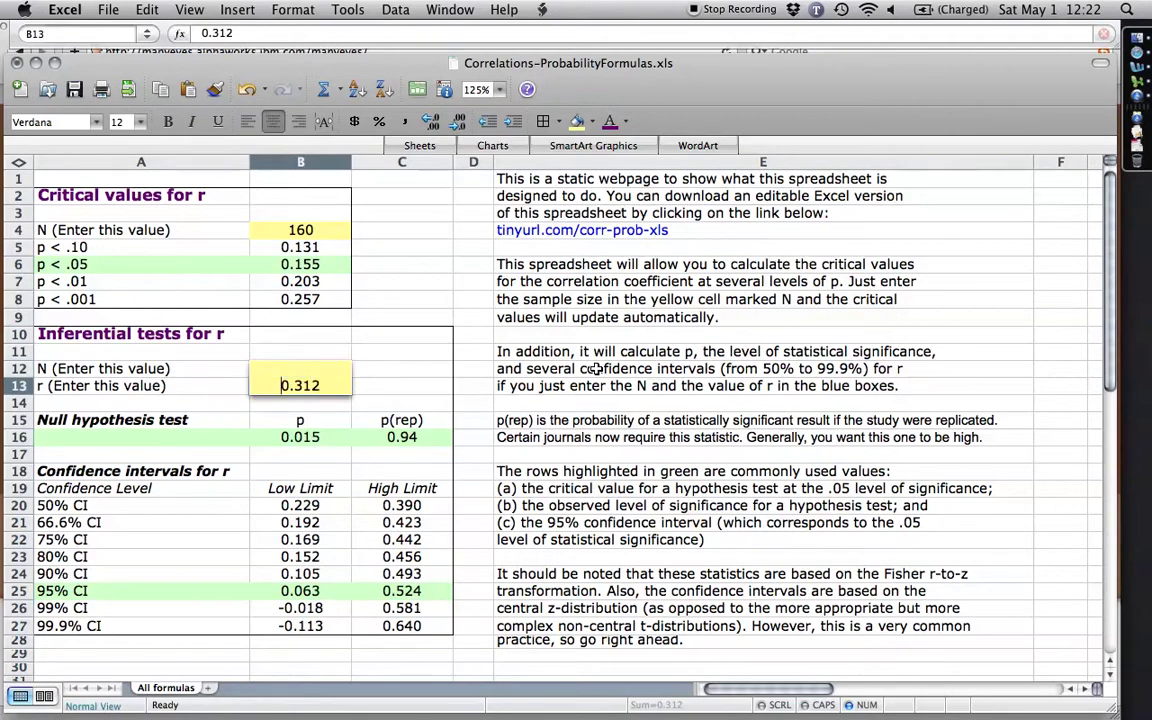
{"action": "type", "text": ".4"}
{"action": "key", "text": "Return"}
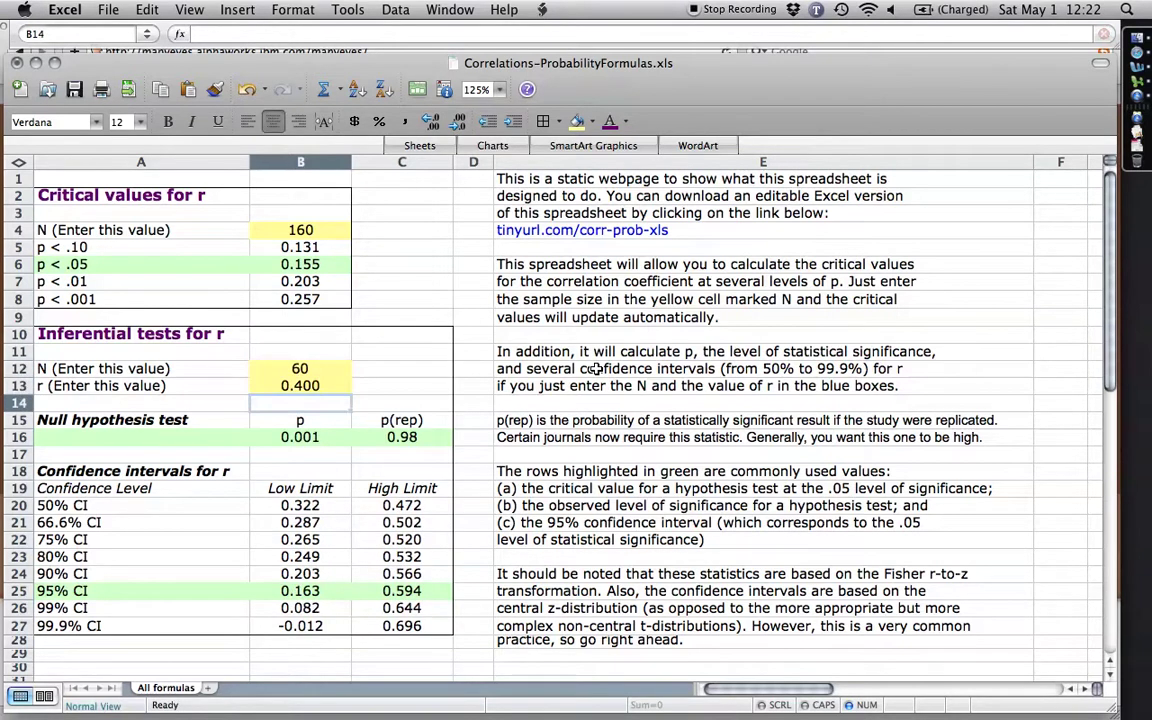
{"action": "key", "text": "Down"}
{"action": "key", "text": "Down"}
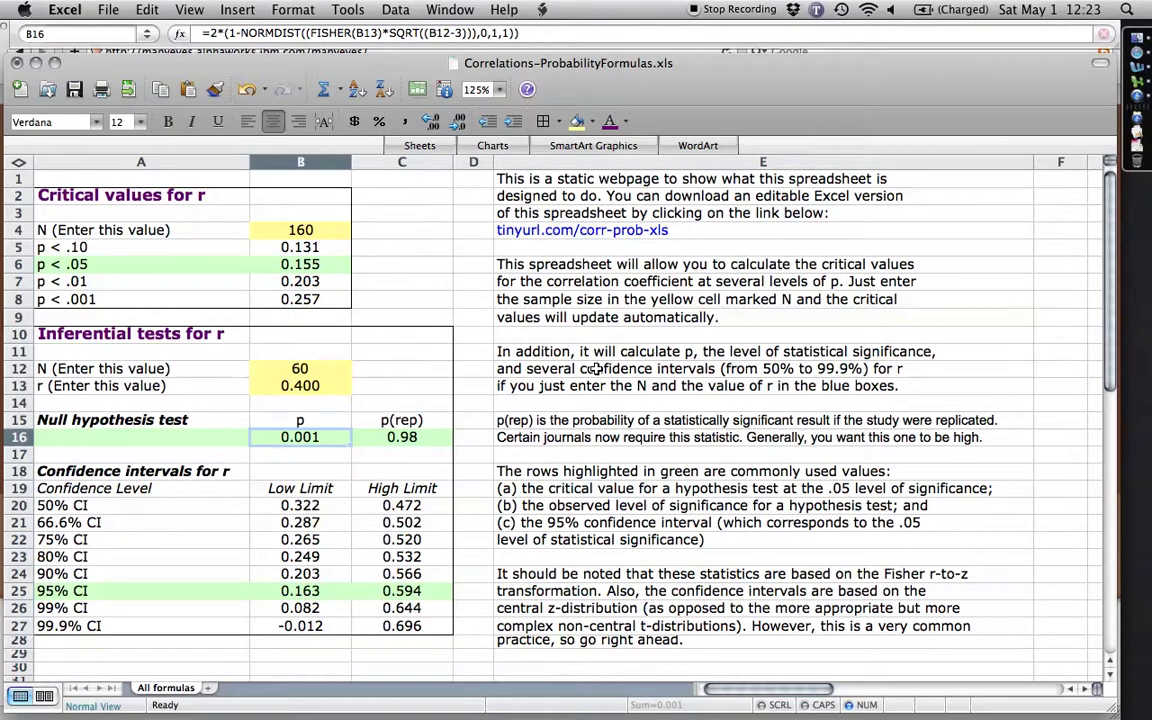
{"action": "left_click", "coordinate": [304, 423]}
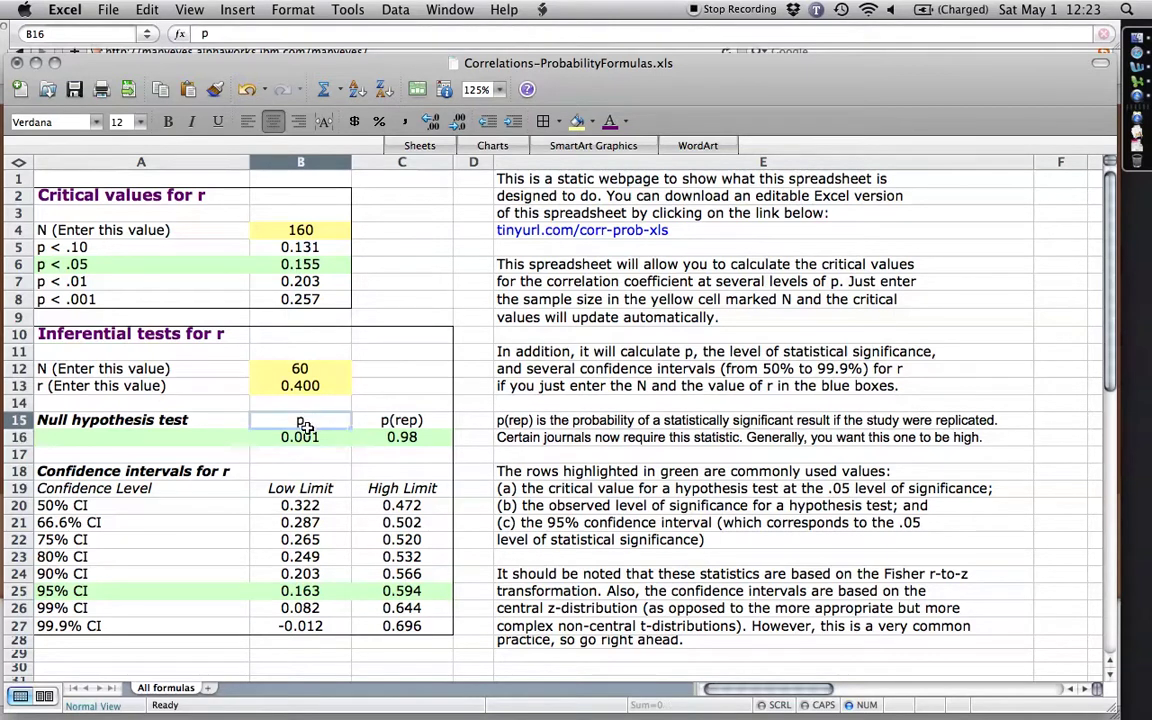
{"action": "left_click", "coordinate": [385, 424]}
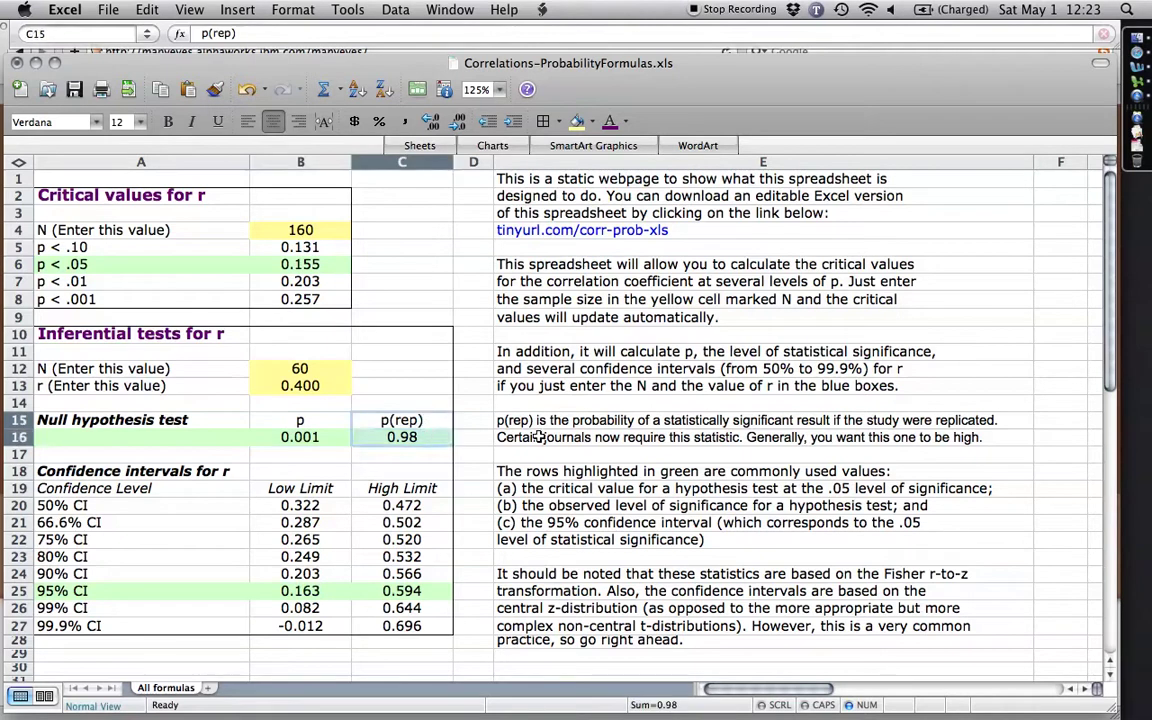
{"action": "left_click_drag", "start_coordinate": [532, 420], "coordinate": [533, 437]}
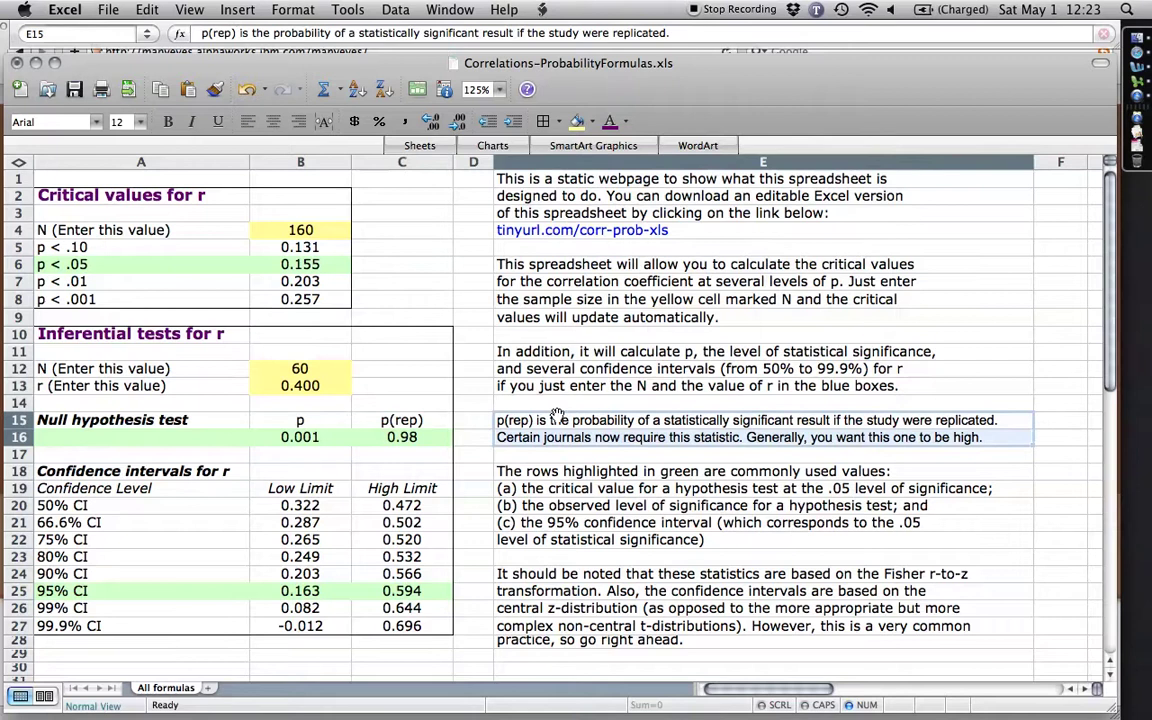
{"action": "left_click", "coordinate": [405, 422]}
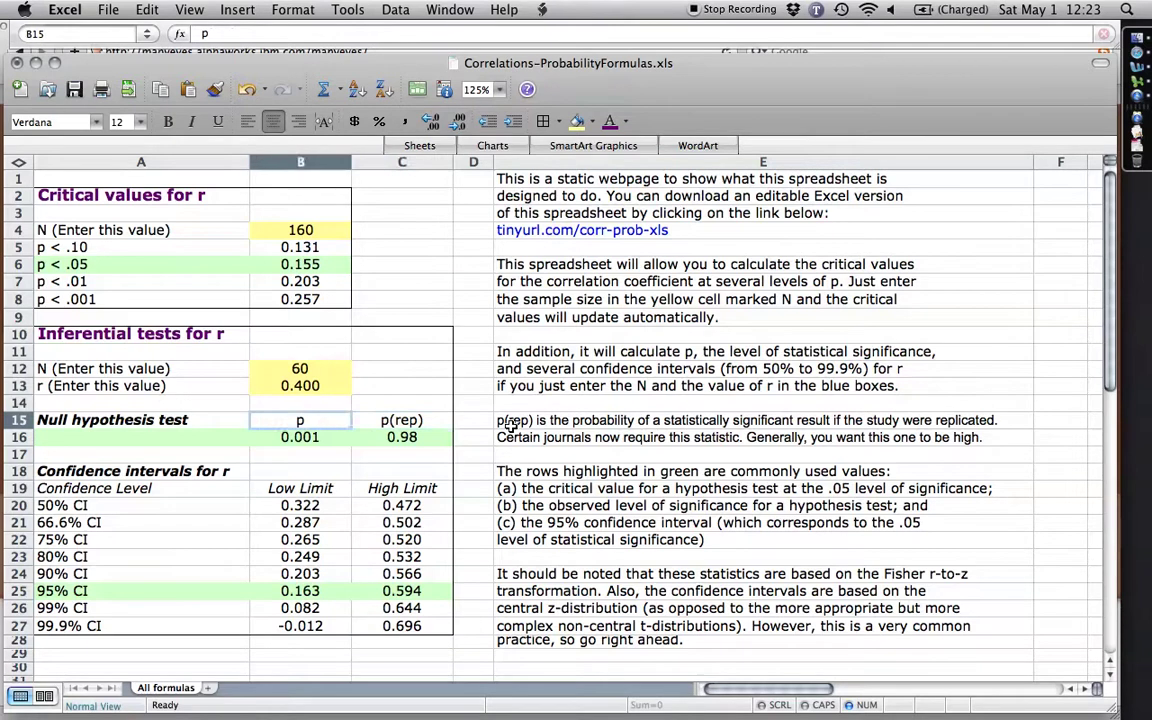
{"action": "key", "text": "Down"}
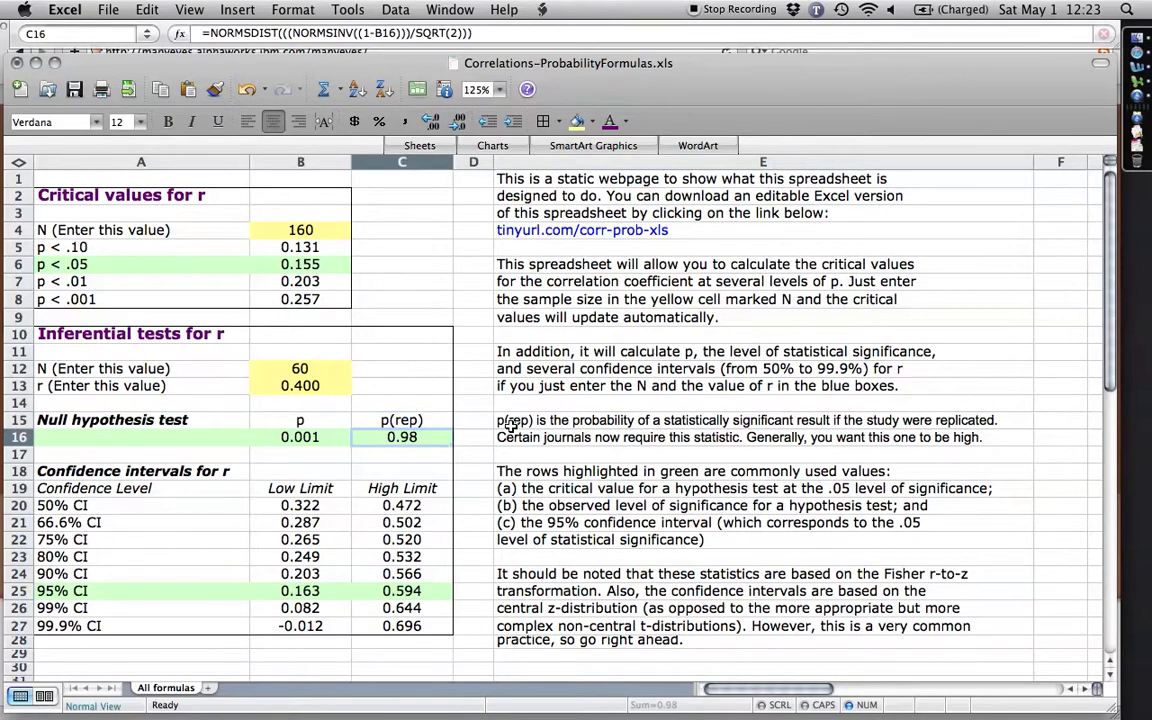
{"action": "key", "text": "Left"}
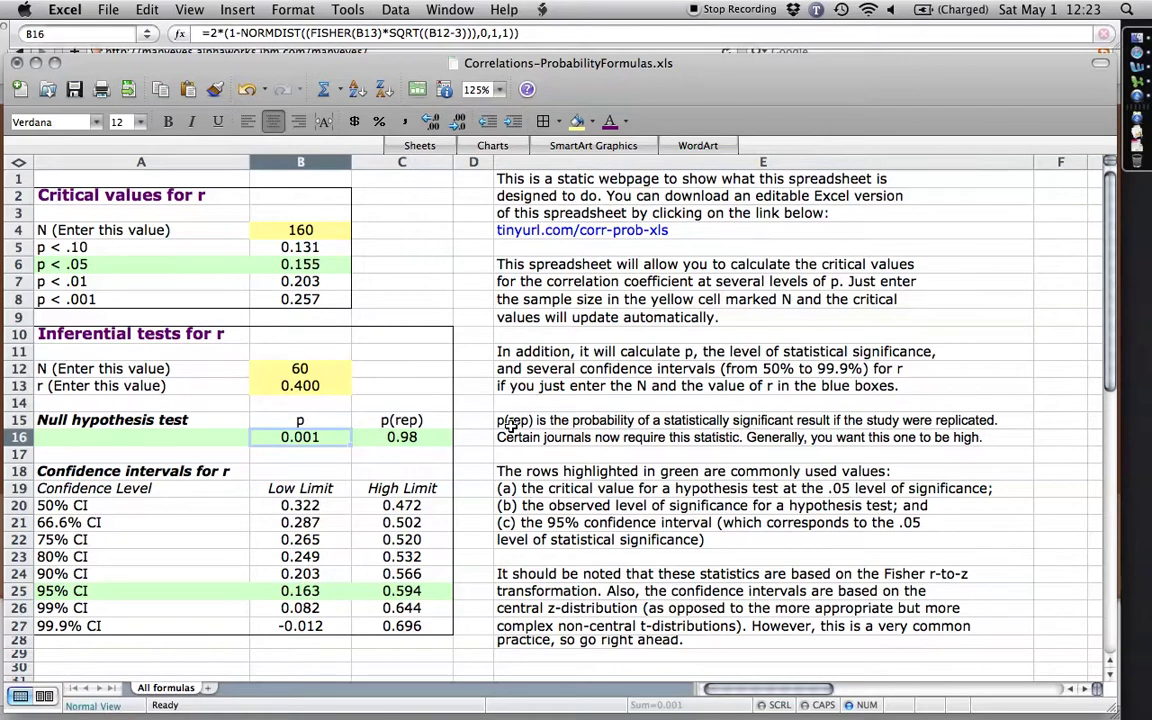
{"action": "key", "text": "Down"}
{"action": "key", "text": "Down"}
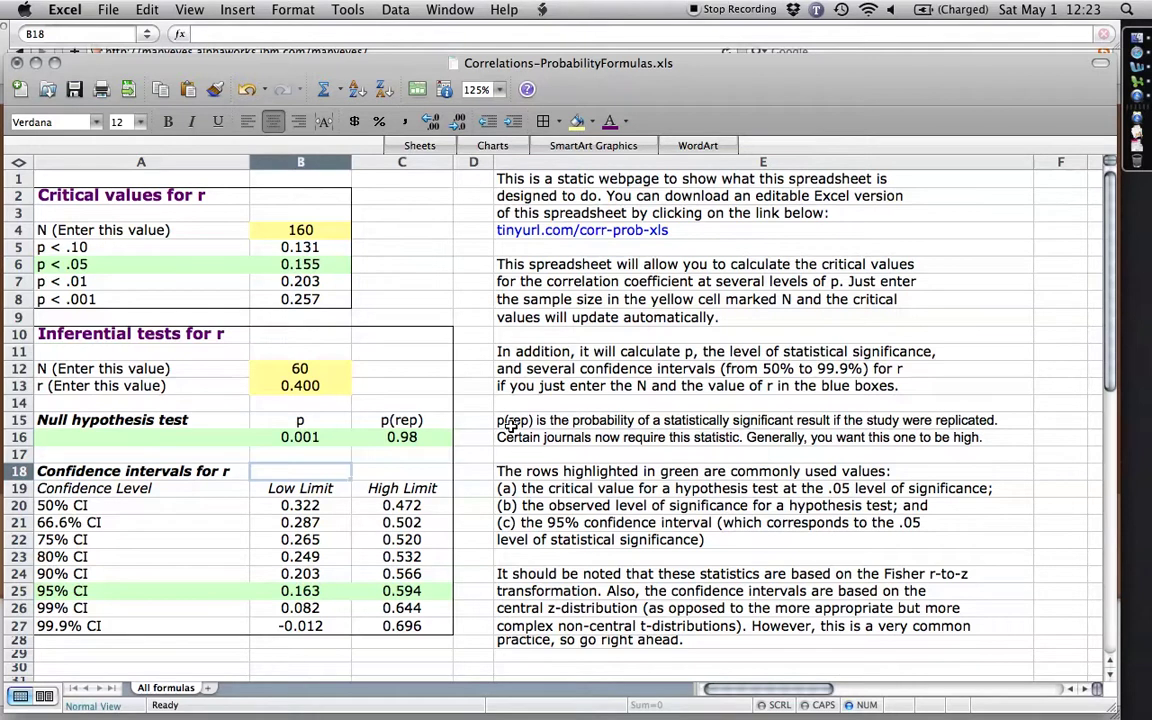
{"action": "key", "text": "Down"}
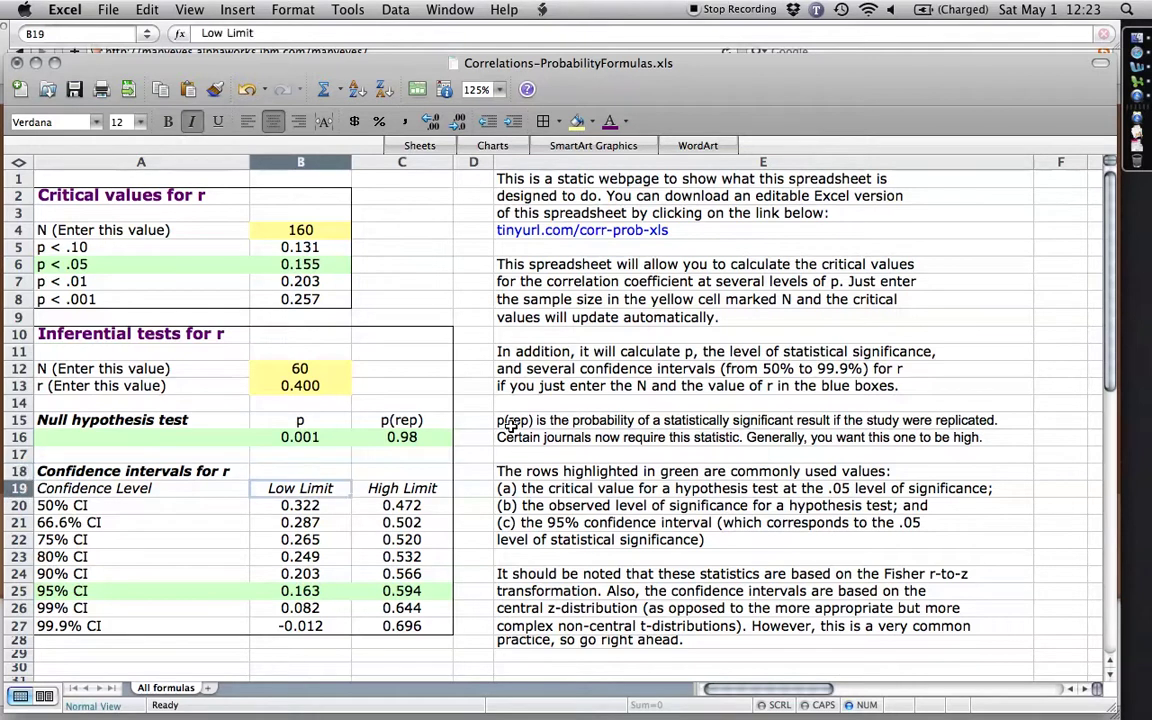
{"action": "key", "text": "Left"}
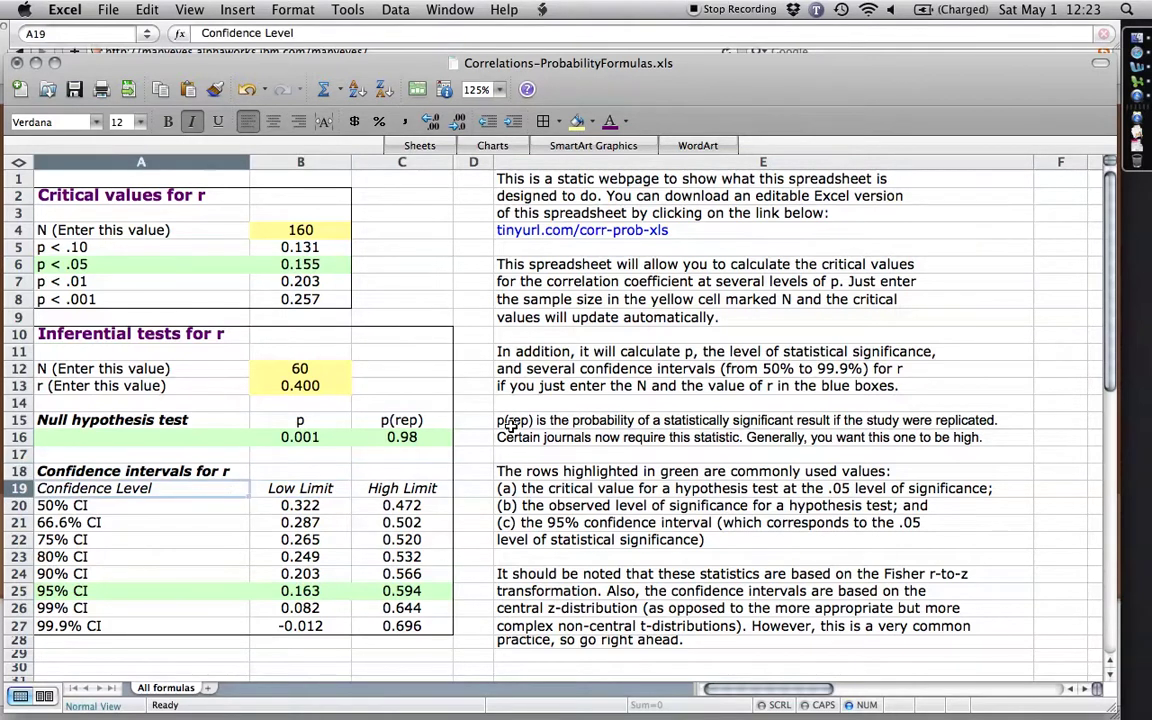
{"action": "key", "text": "Down"}
{"action": "key", "text": "Down"}
{"action": "key", "text": "Down"}
{"action": "key", "text": "Down"}
{"action": "key", "text": "Down"}
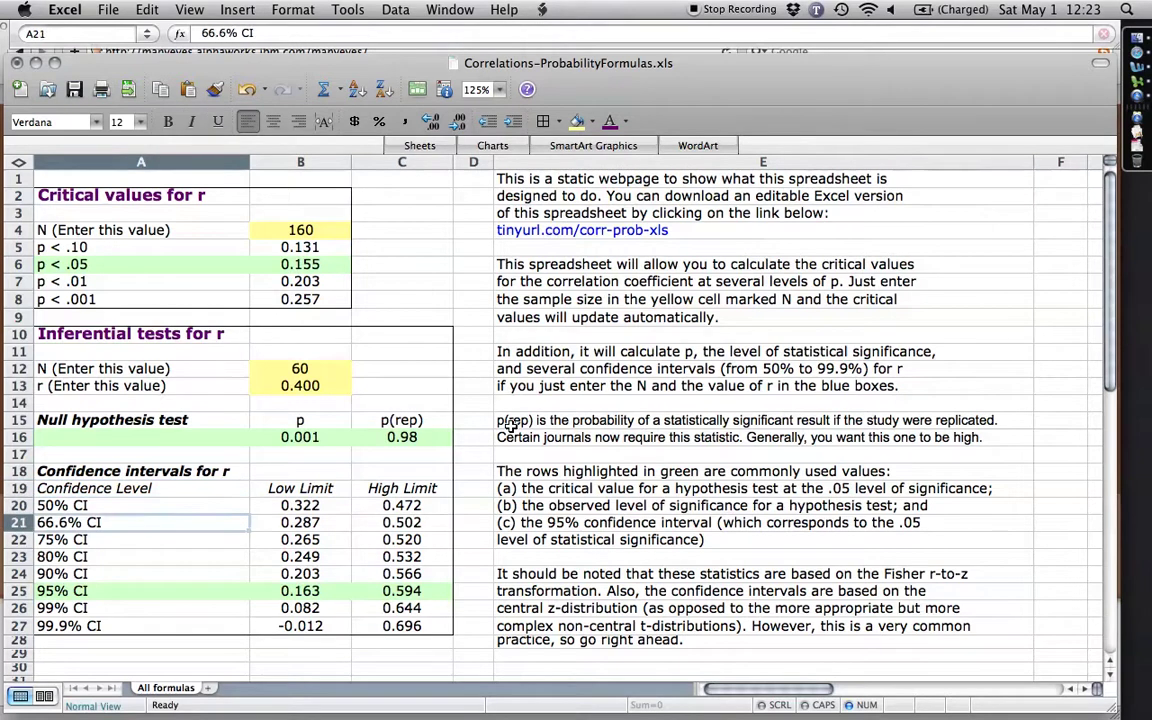
{"action": "key", "text": "Down"}
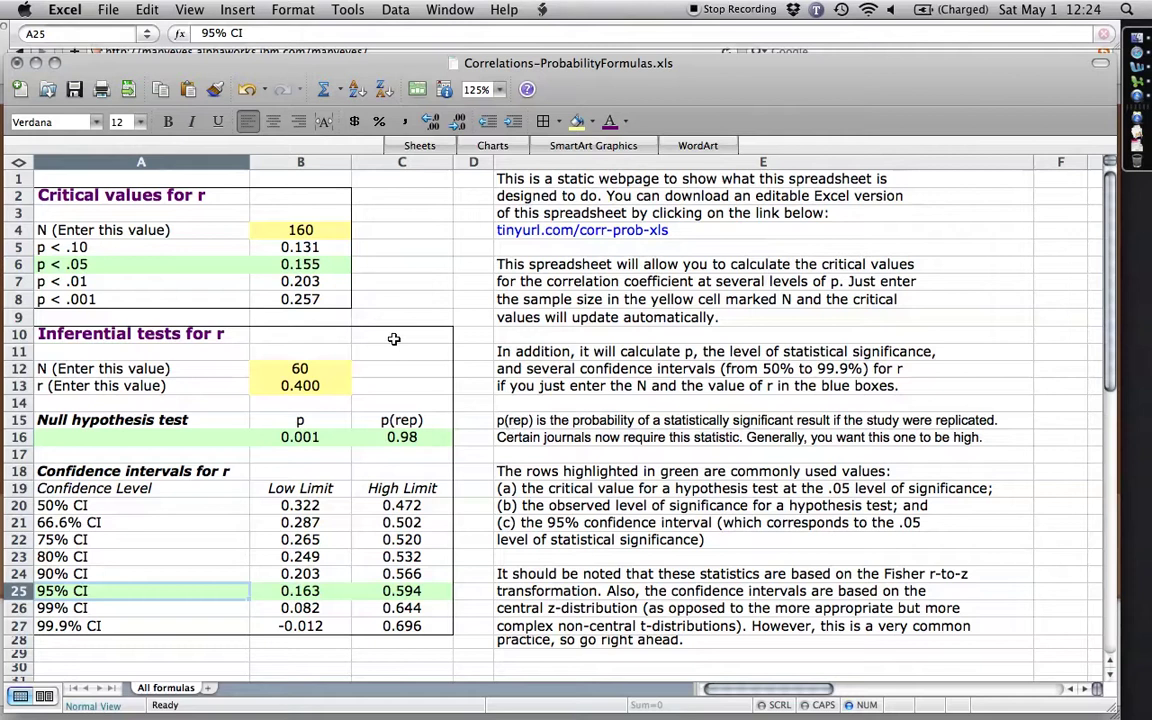
{"action": "left_click", "coordinate": [101, 264]}
{"action": "left_click_drag", "start_coordinate": [101, 264], "coordinate": [300, 265]}
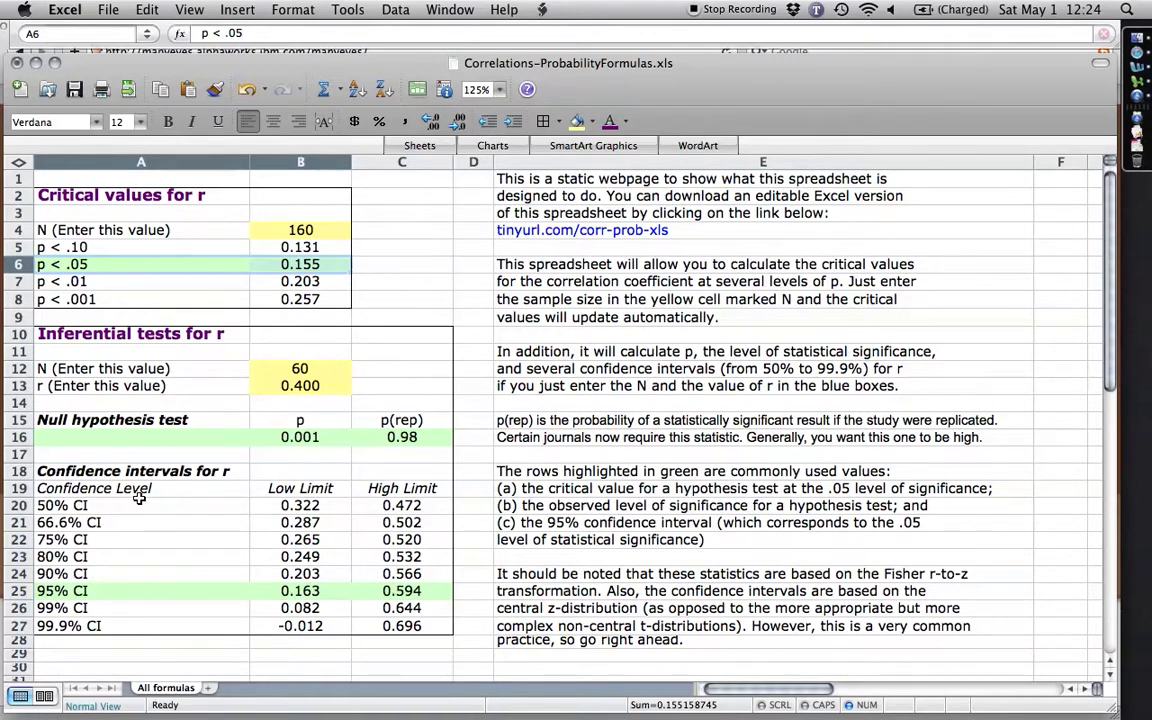
{"action": "left_click", "coordinate": [66, 590]}
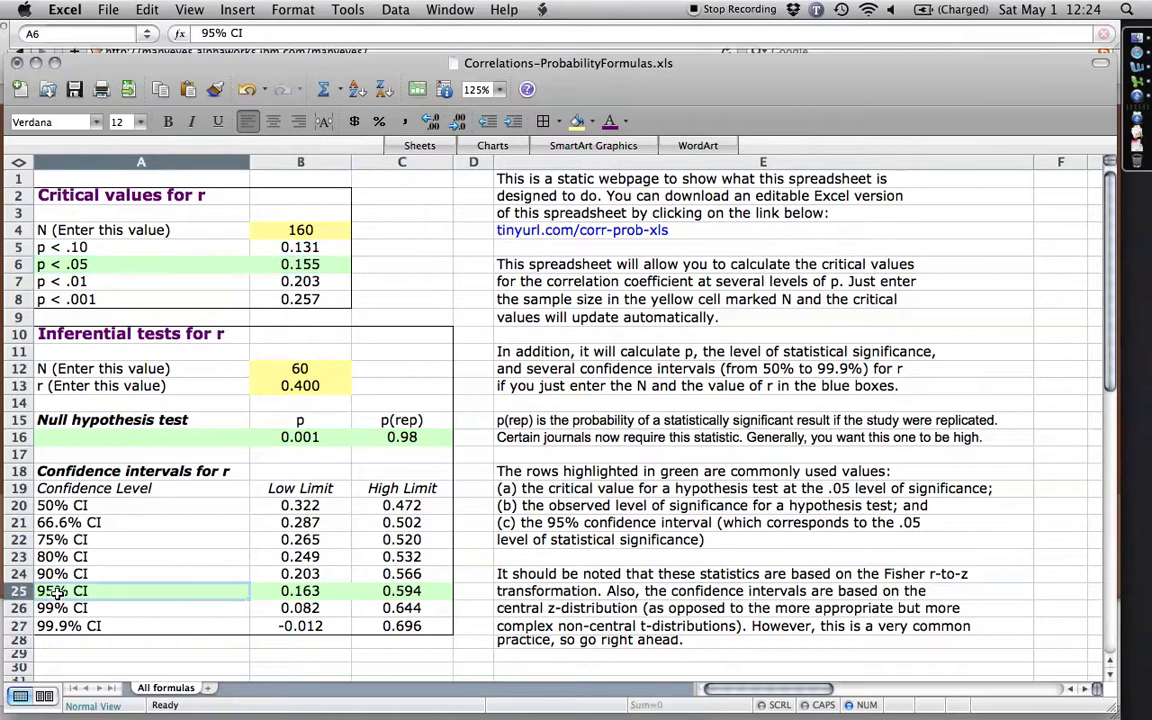
{"action": "left_click_drag", "start_coordinate": [205, 590], "coordinate": [360, 588]}
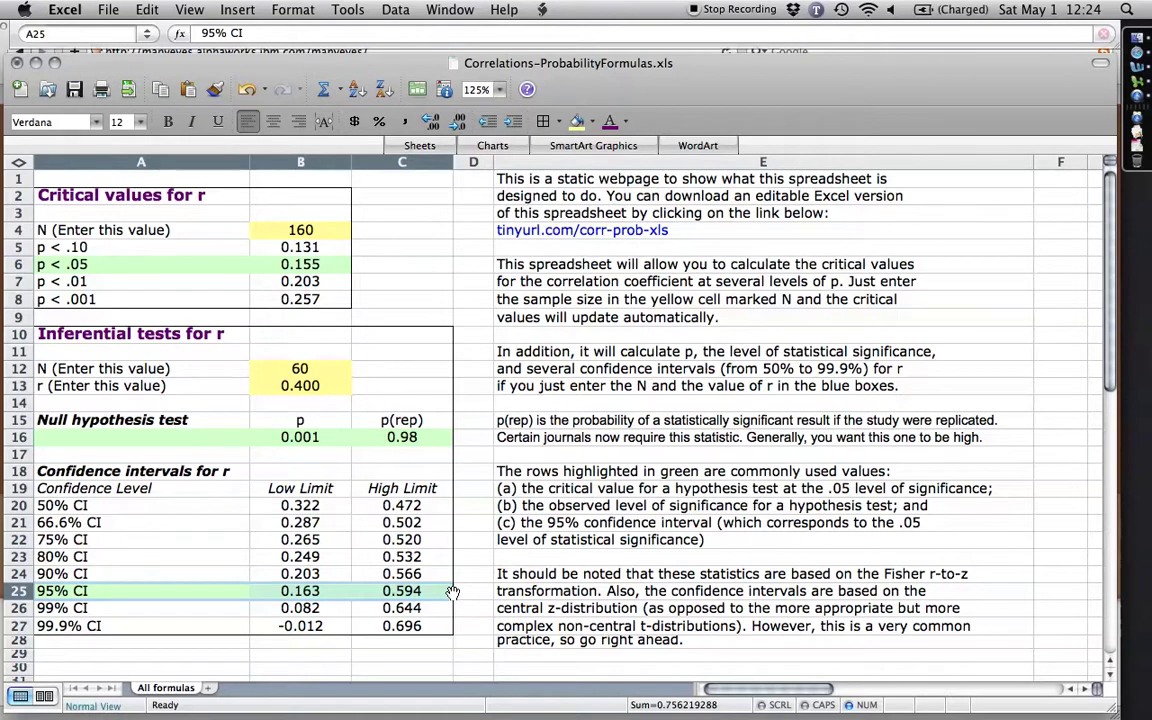
{"action": "scroll", "coordinate": [420, 600], "scroll_direction": "right", "scroll_amount": 5}
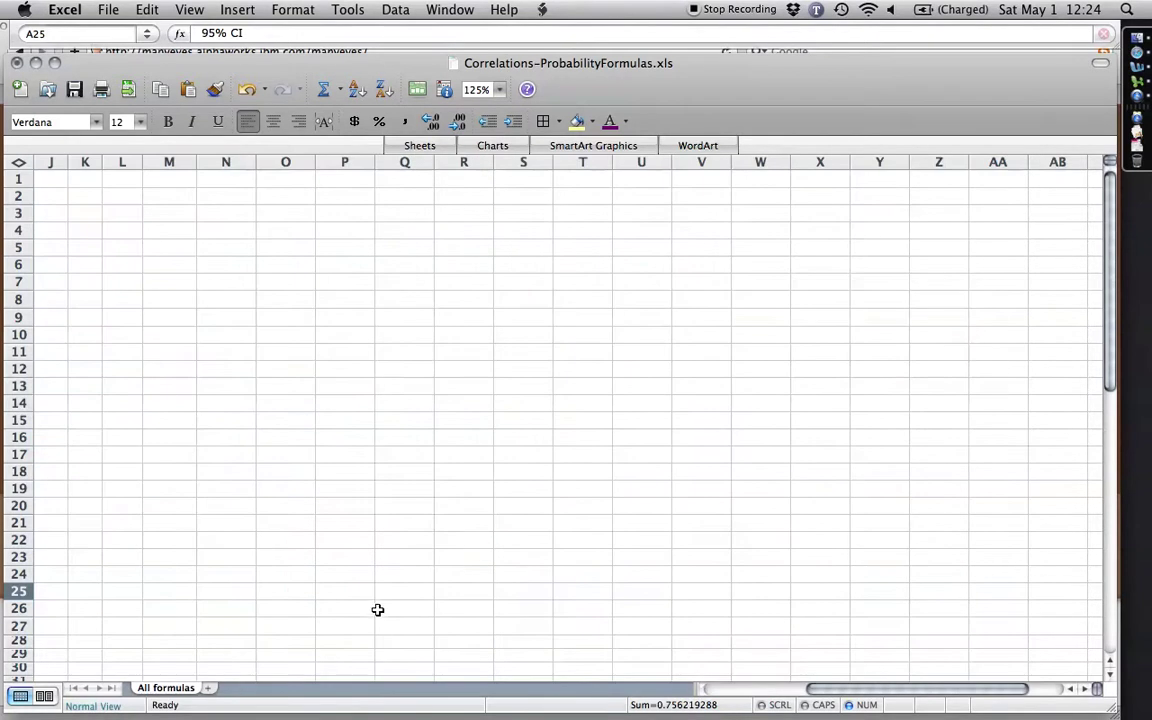
{"action": "scroll", "coordinate": [349, 539], "scroll_direction": "left", "scroll_amount": 5}
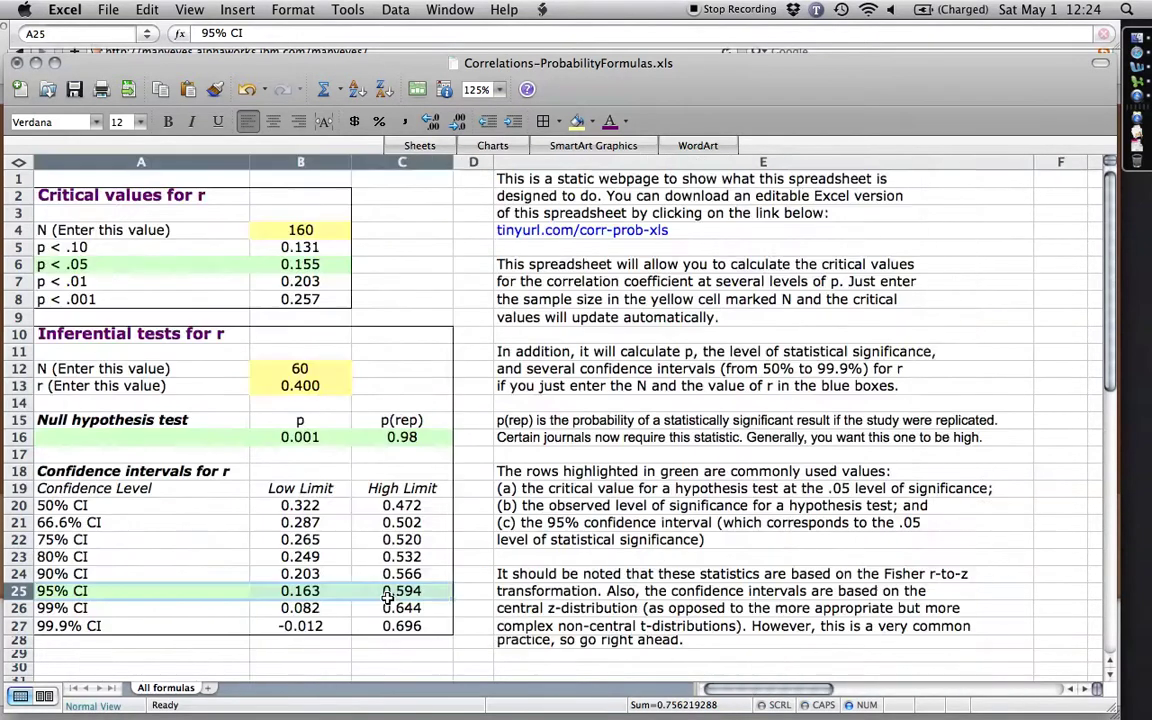
{"action": "left_click", "coordinate": [294, 626]}
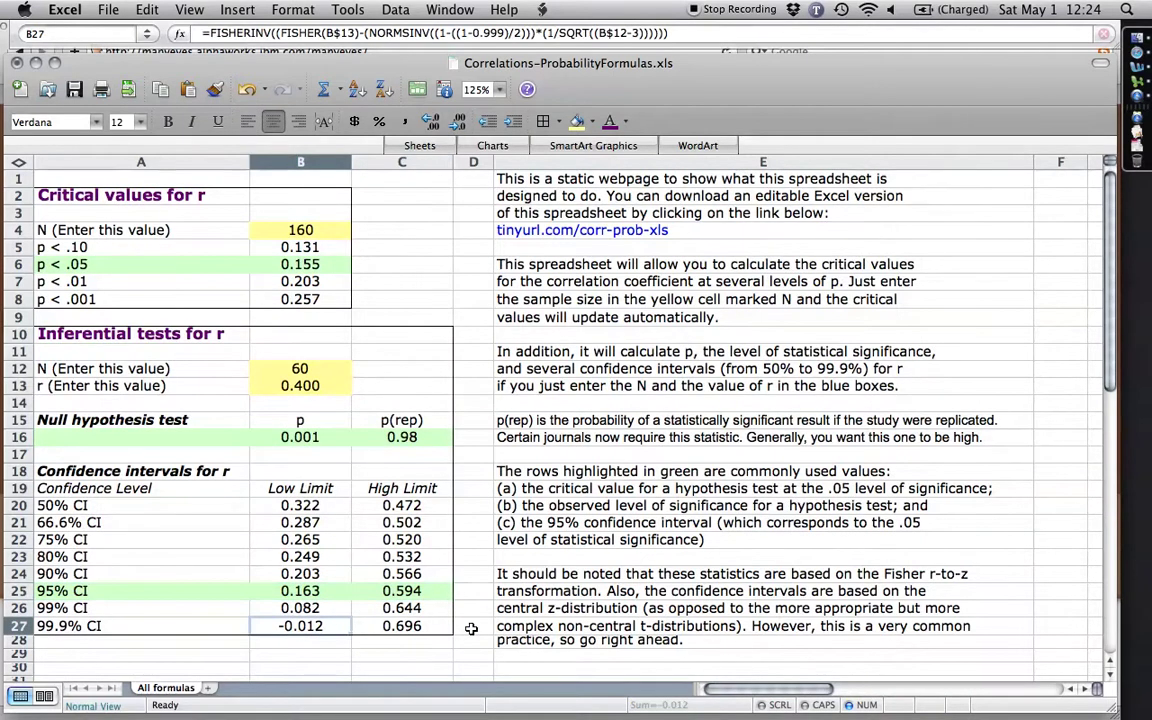
{"action": "key", "text": "Left"}
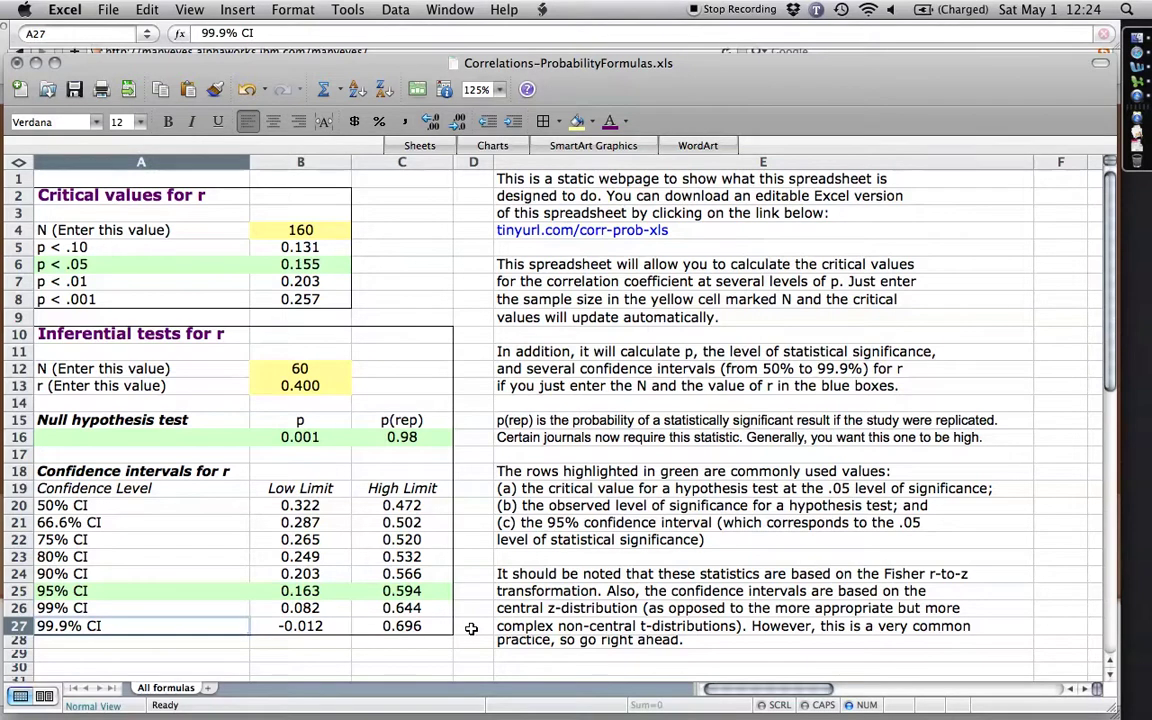
{"action": "key", "text": "Down"}
{"action": "key", "text": "Down"}
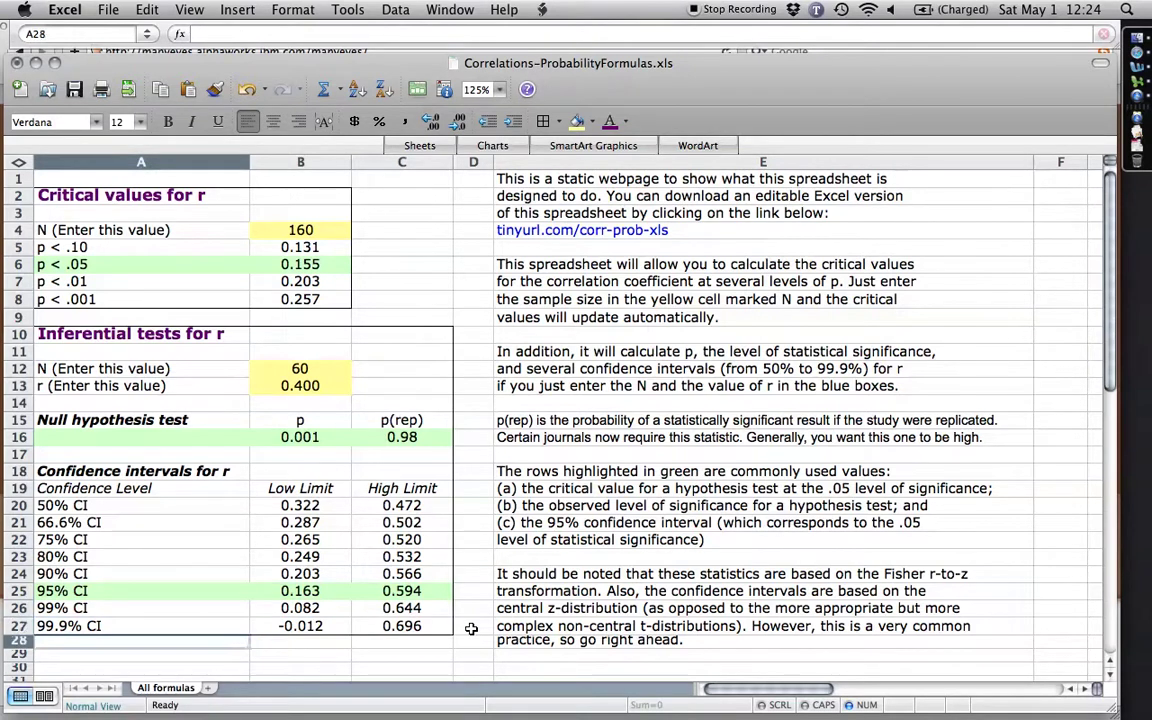
{"action": "key", "text": "Up"}
{"action": "key", "text": "Right"}
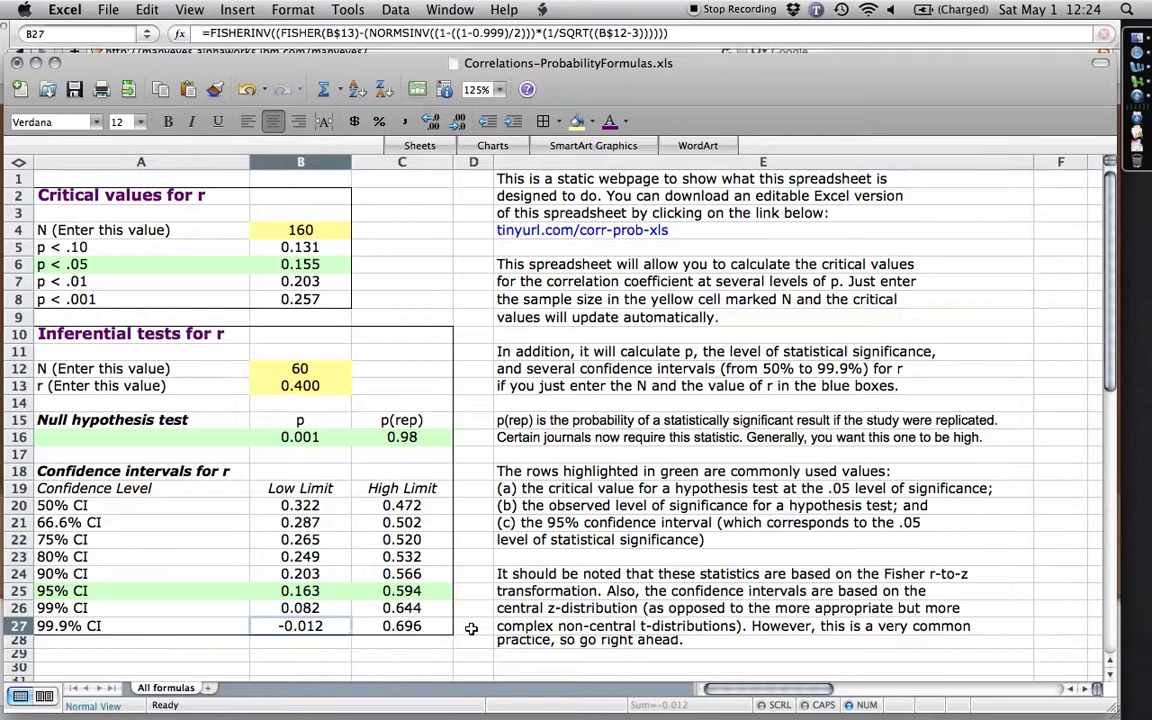
{"action": "key", "text": "Right"}
{"action": "key", "text": "Left"}
{"action": "left_click_drag", "start_coordinate": [54, 195], "coordinate": [300, 299]}
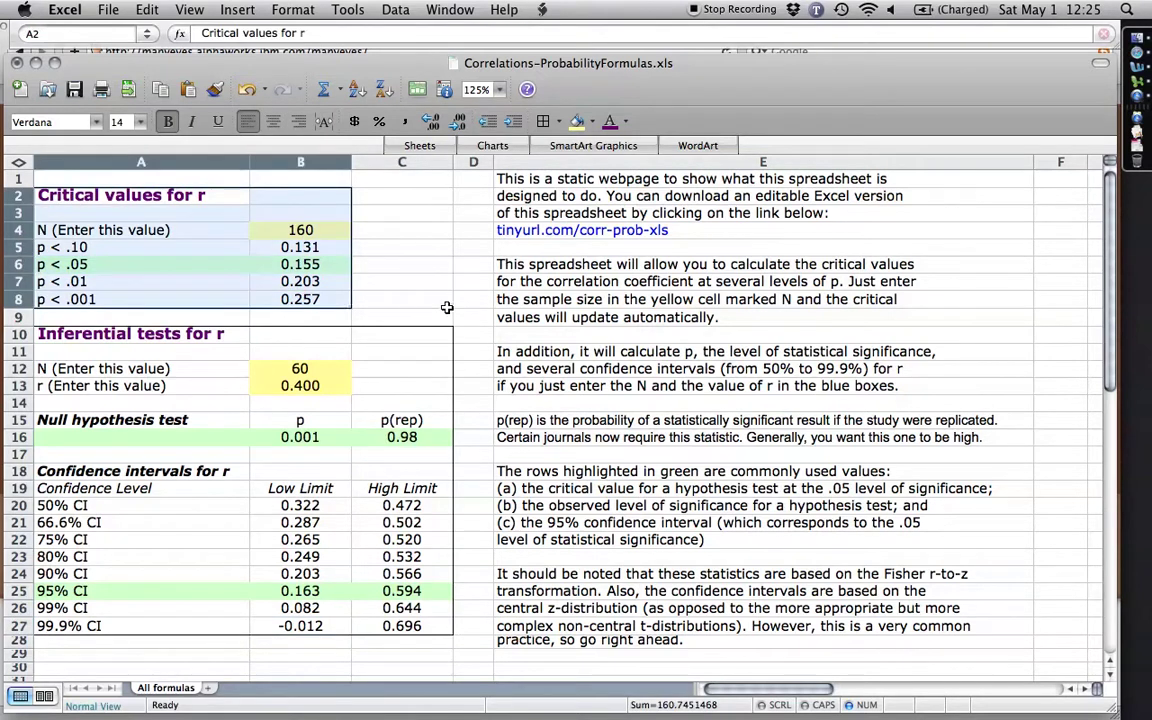